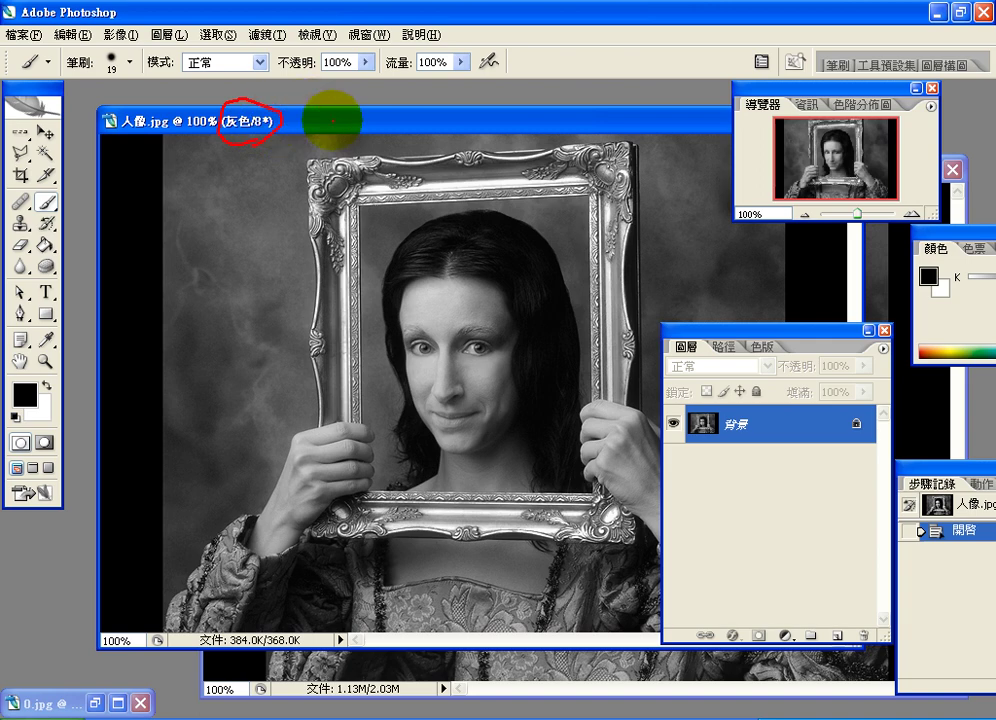
mouse_move(333, 121)
left_mouse_down()
mouse_move(329, 144)
mouse_move(342, 127)
mouse_move(348, 143)
mouse_move(376, 140)
mouse_move(374, 153)
mouse_move(404, 130)
mouse_move(396, 144)
left_mouse_up()
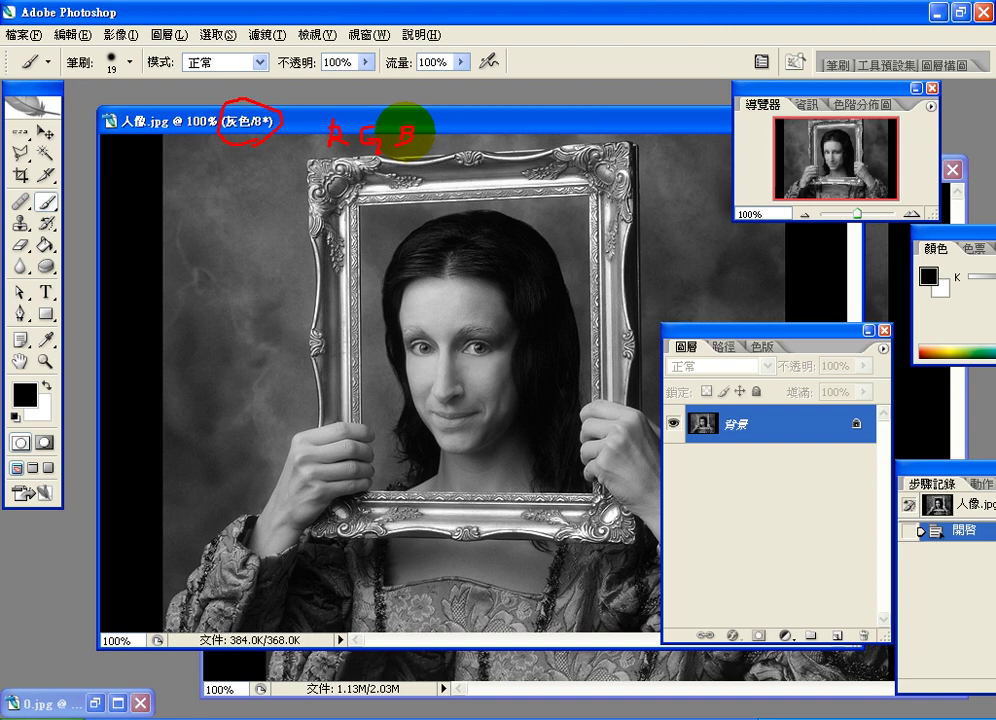
key("Escape")
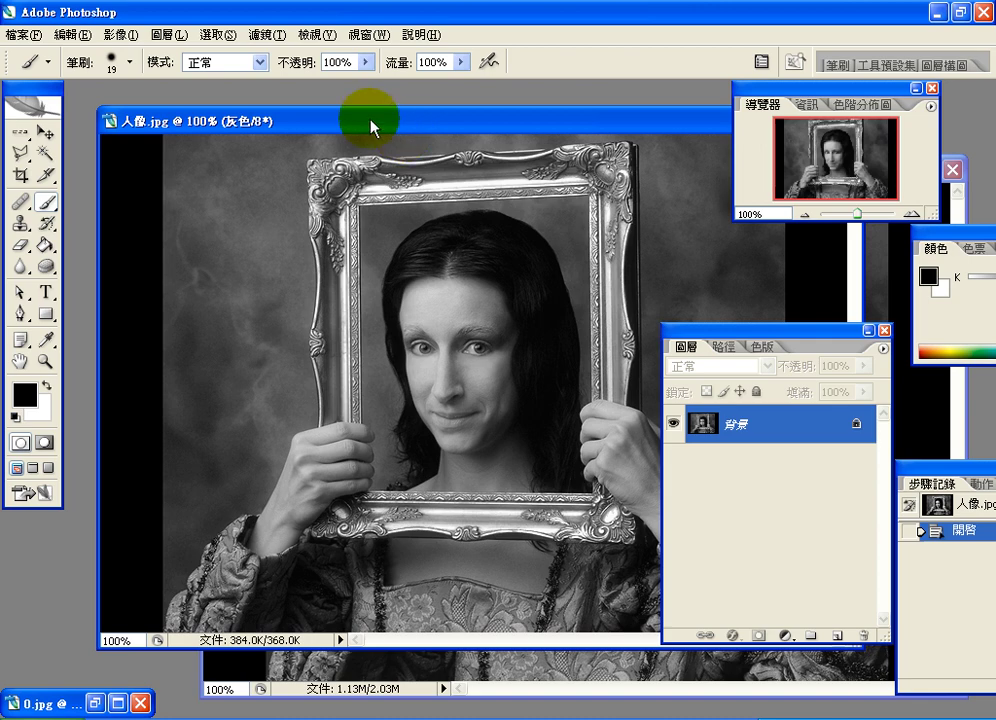
Step: Convert the grayscale portrait 人像.jpg to RGB color mode
left_click(131, 38)
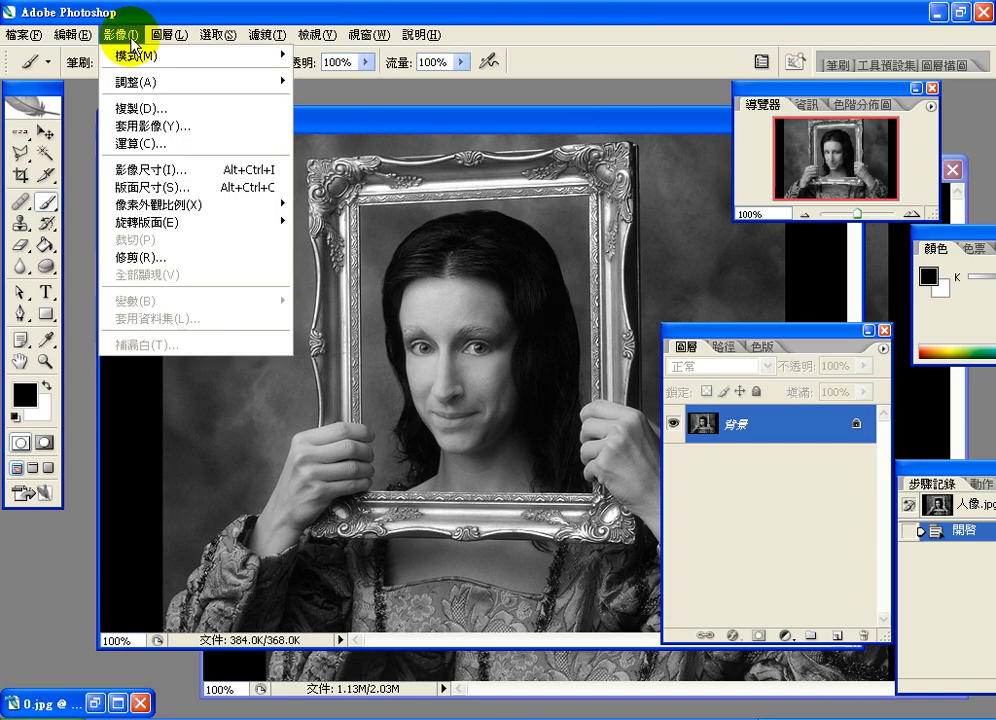
mouse_move(142, 92)
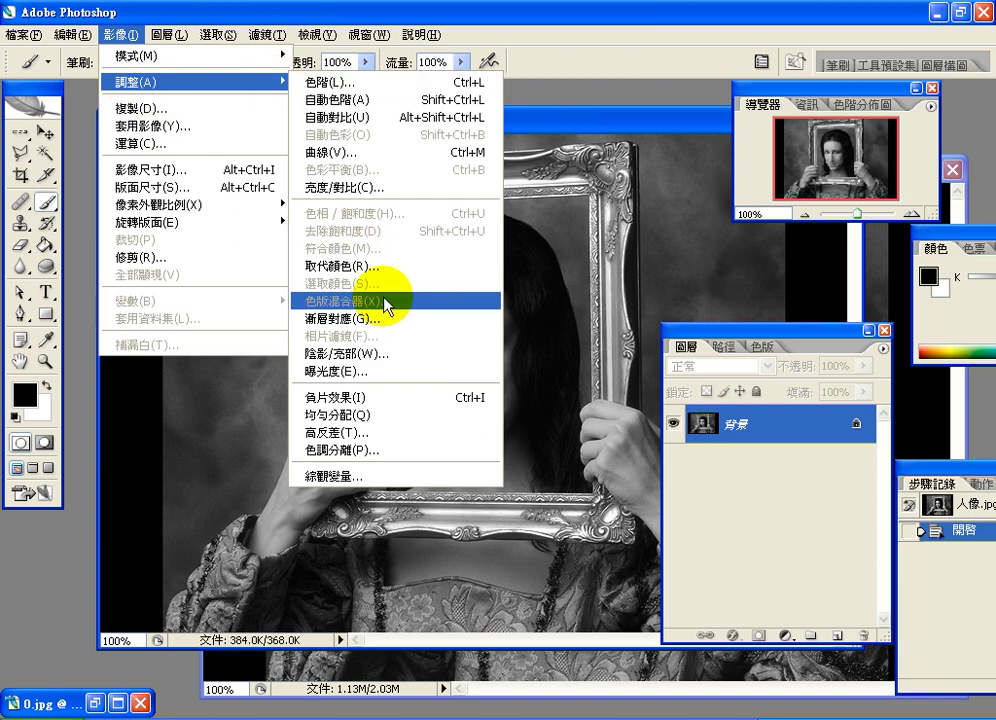
mouse_move(266, 68)
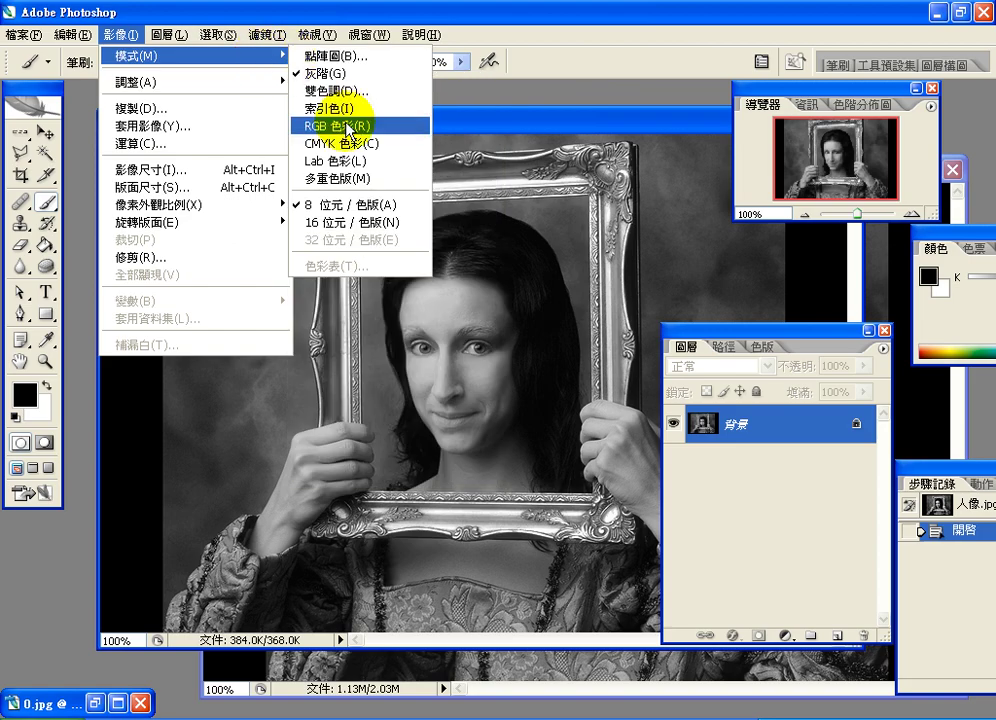
left_click(347, 127)
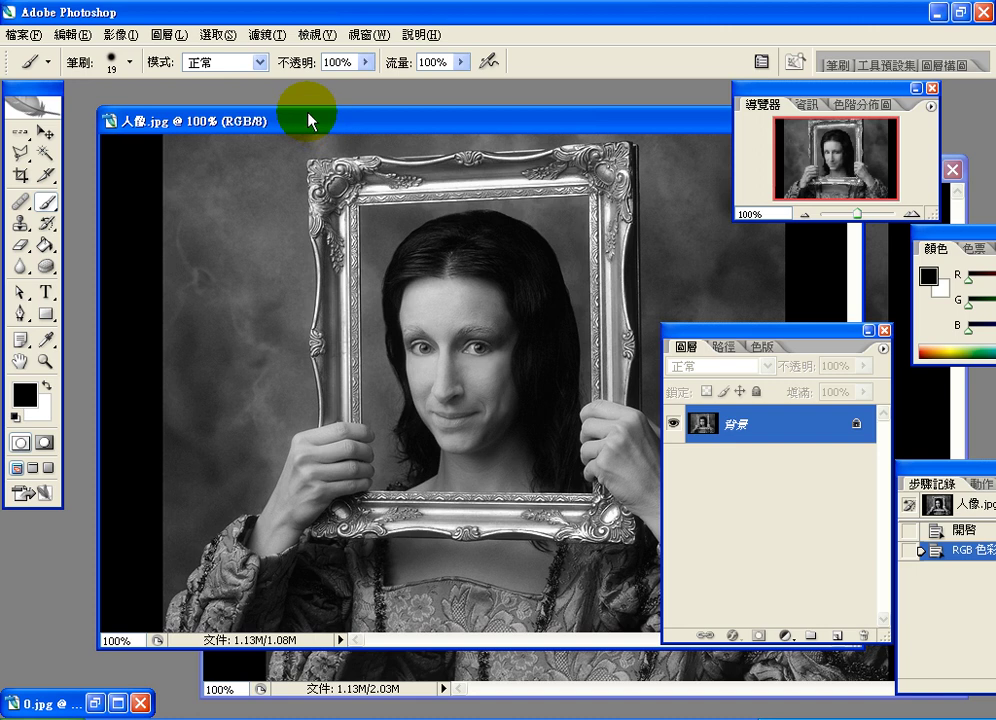
left_click_drag(318, 122, 307, 113)
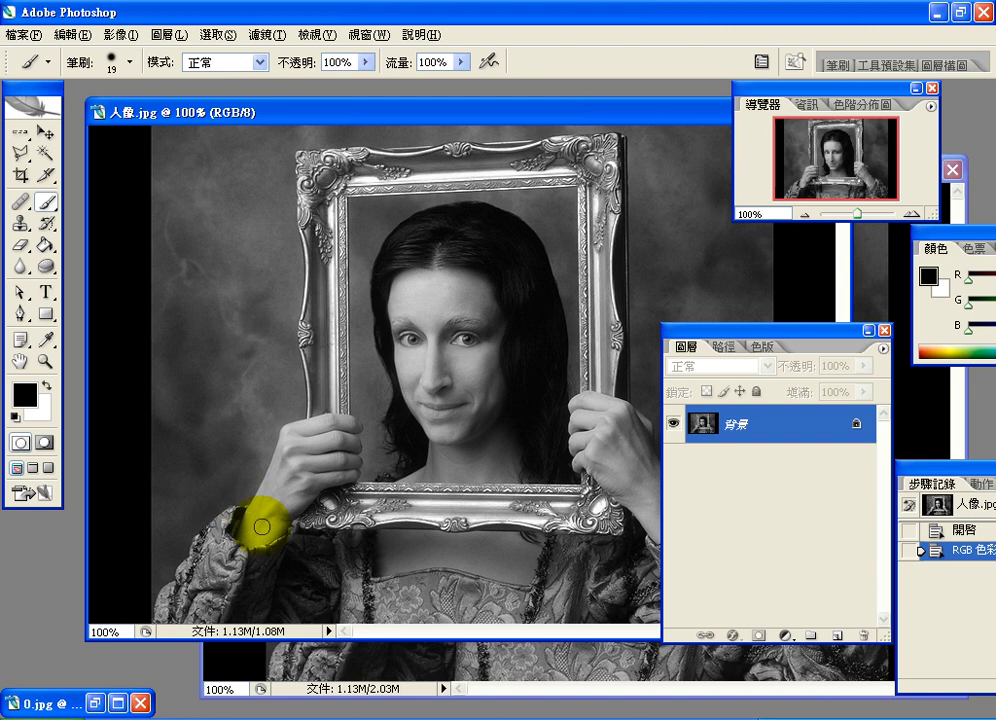
left_click(20, 315)
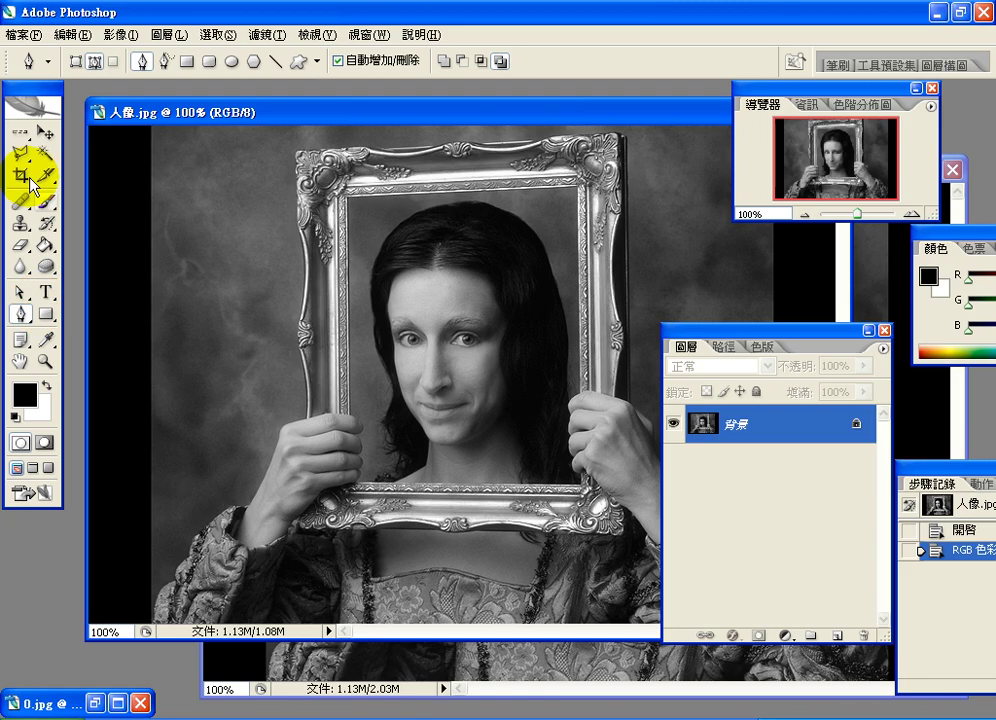
left_click_drag(20, 158, 72, 180)
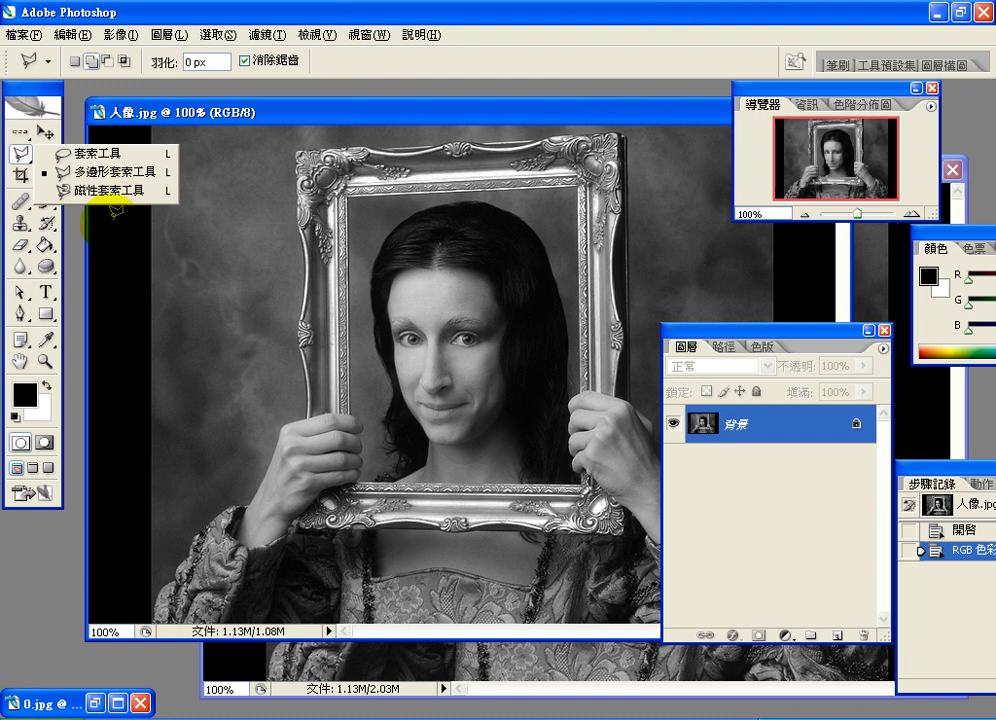
left_click_drag(112, 237, 93, 357)
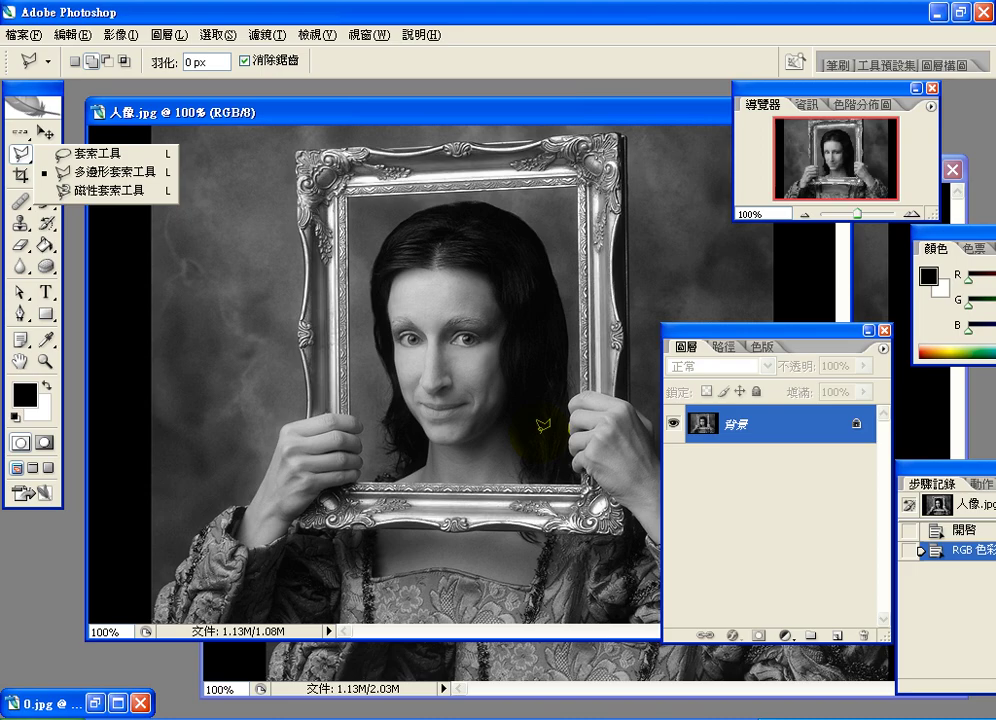
Step: Paint a quick mask over the hand on the left of the portrait with the 19 px brush and convert it to a selection
left_click(43, 442)
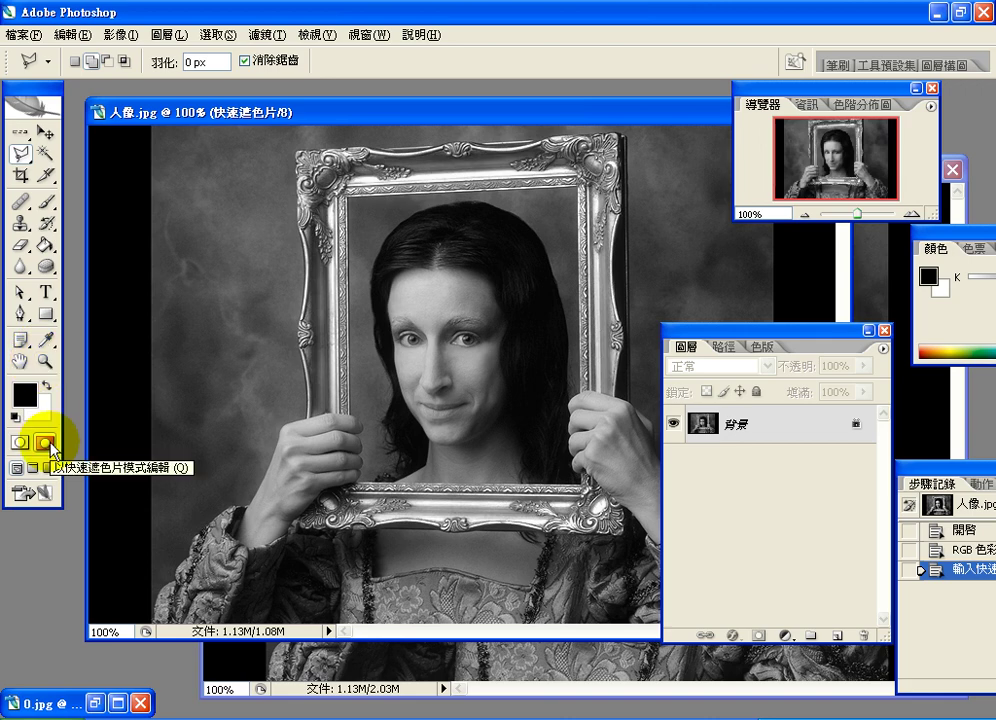
left_click(46, 206)
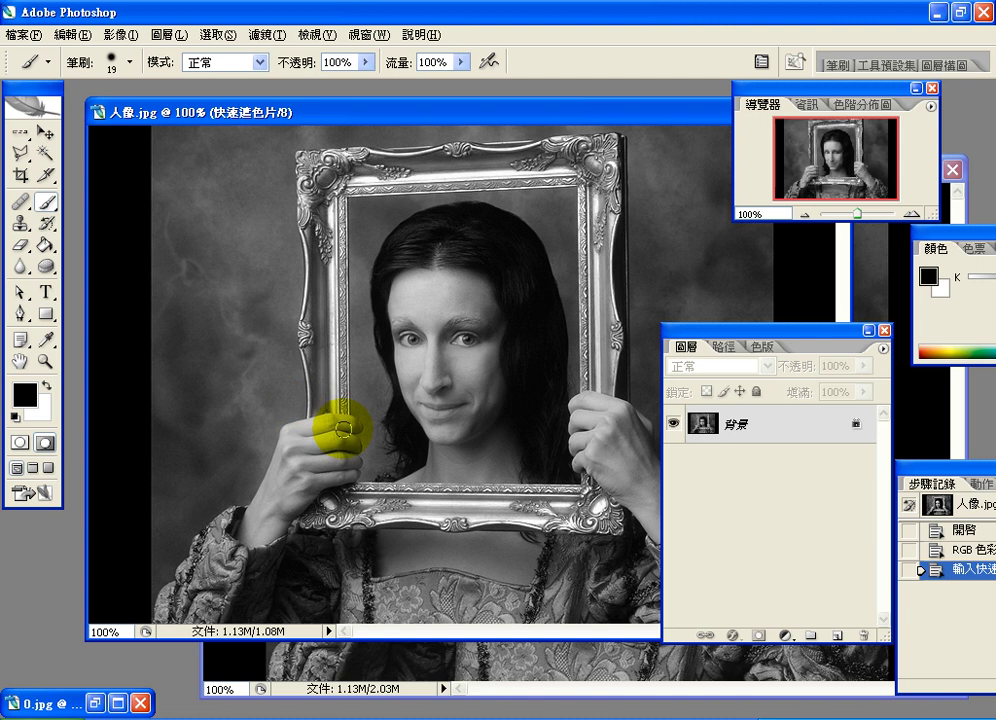
mouse_move(345, 423)
left_mouse_down()
mouse_move(317, 431)
mouse_move(304, 414)
mouse_move(287, 428)
mouse_move(245, 528)
mouse_move(255, 533)
mouse_move(318, 438)
mouse_move(267, 485)
mouse_move(333, 445)
mouse_move(338, 454)
mouse_move(290, 482)
mouse_move(352, 428)
mouse_move(340, 473)
mouse_move(285, 489)
mouse_move(259, 533)
mouse_move(224, 524)
left_mouse_up()
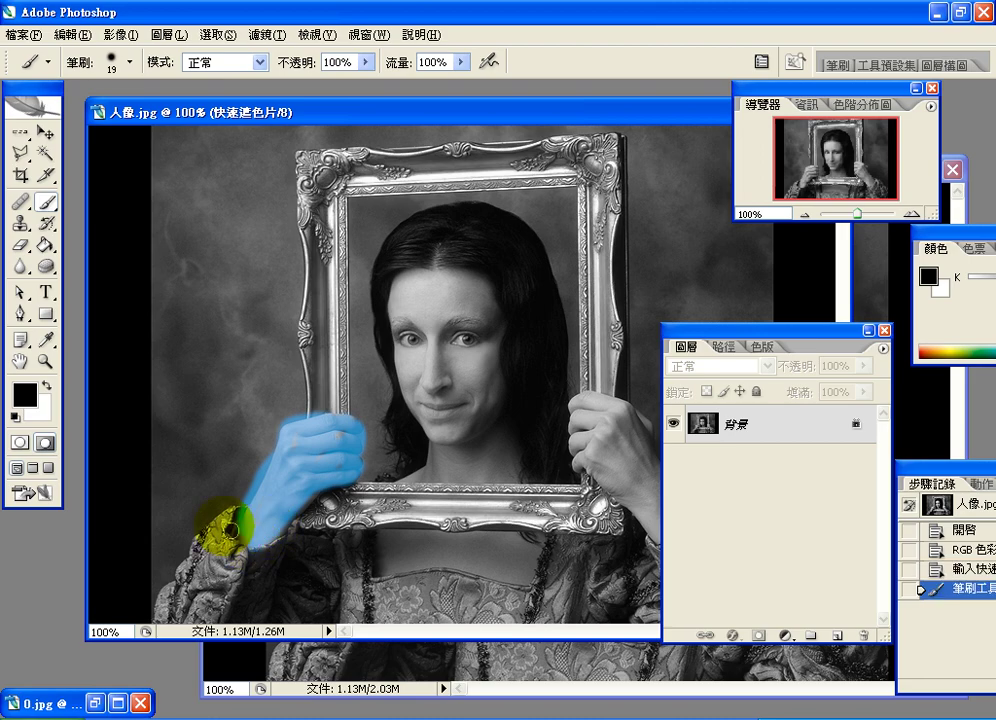
left_click(20, 442)
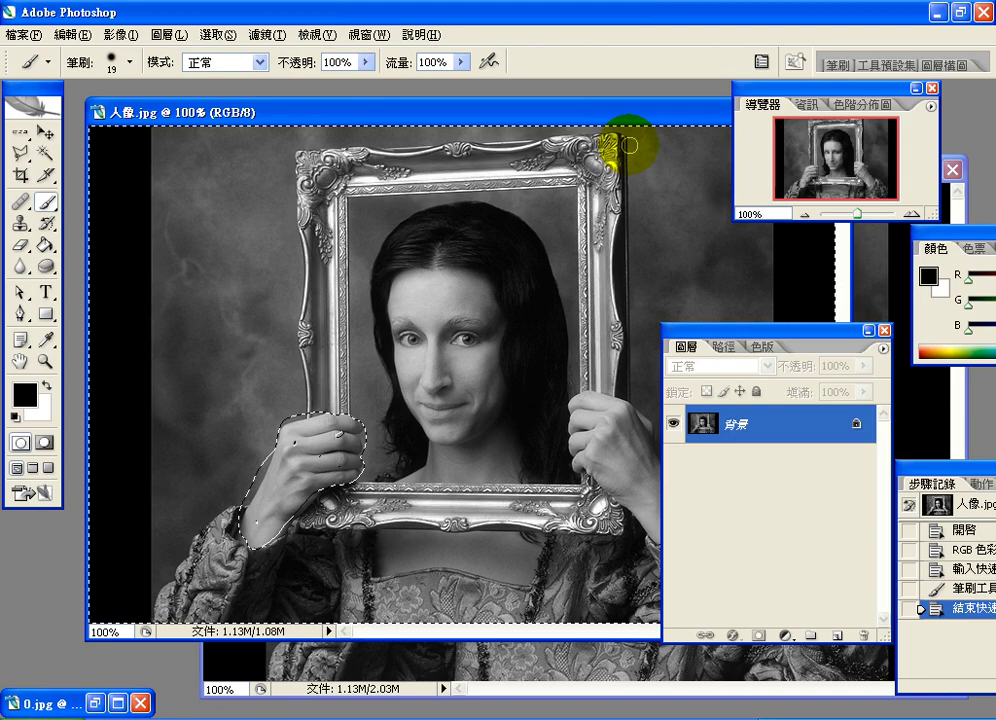
Step: Invert the selection onto the hand, check it in Quick Mask mode, and deselect it
left_click(218, 34)
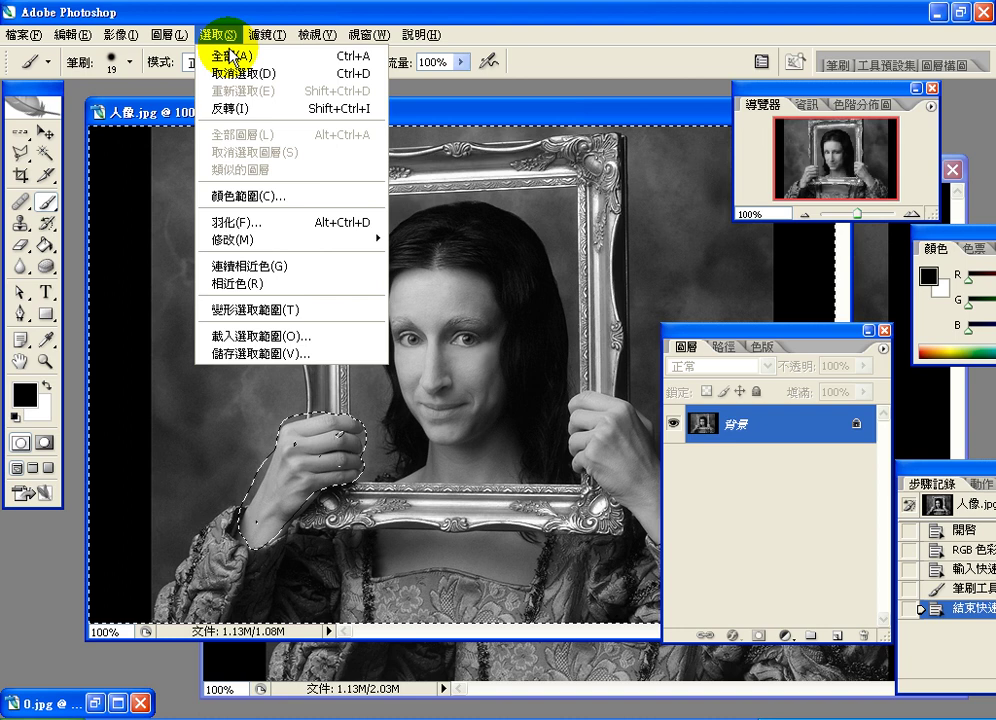
left_click(256, 108)
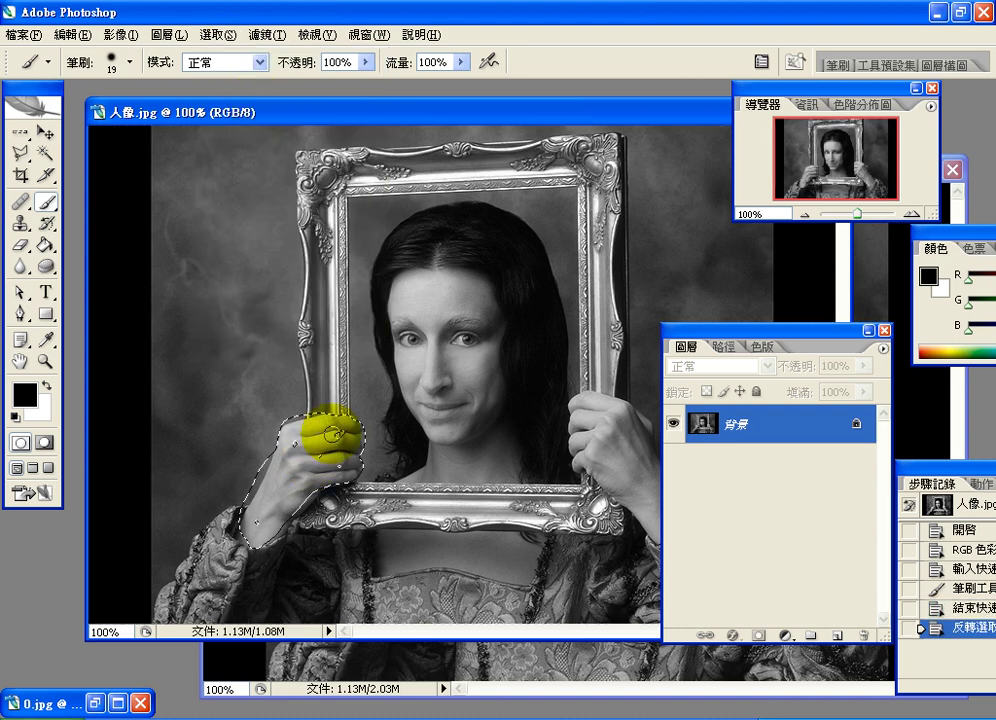
left_click(44, 443)
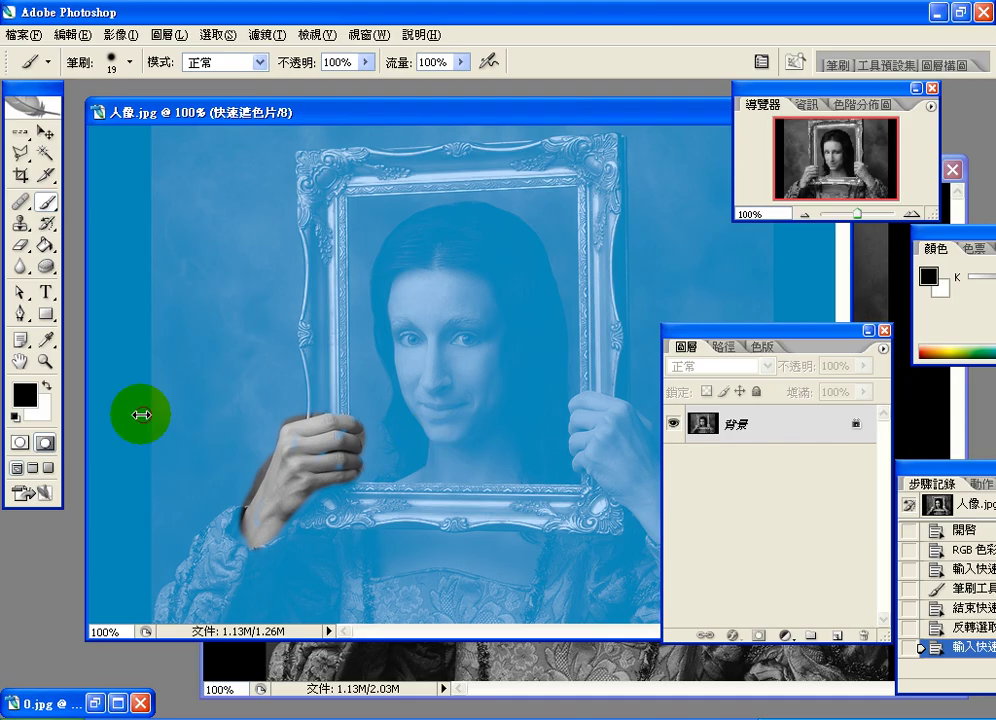
left_click(20, 444)
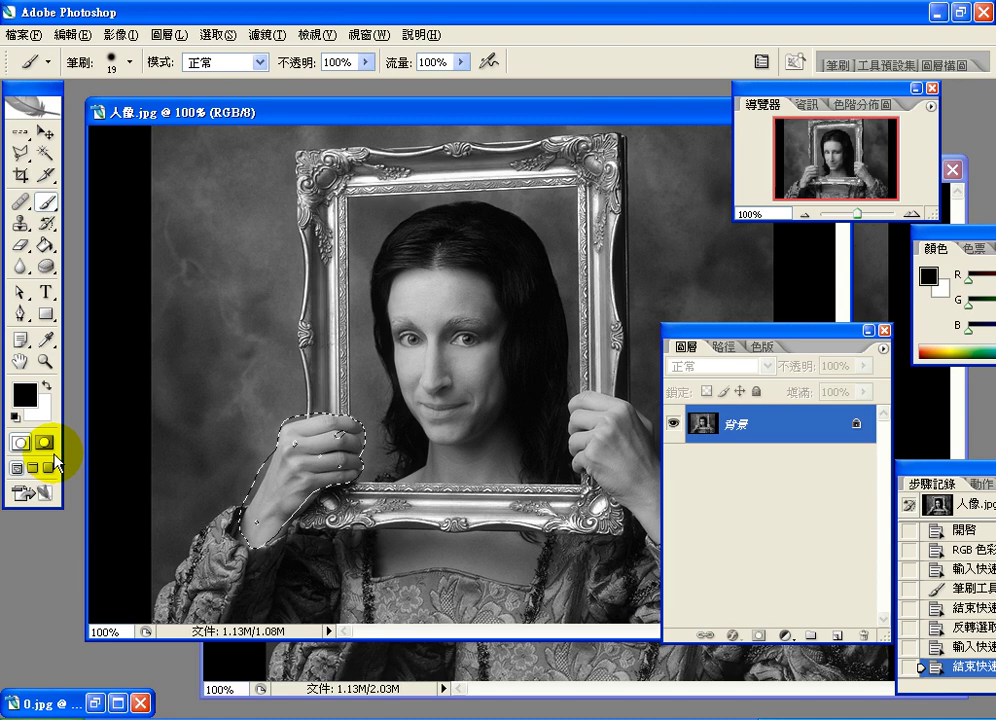
key("ctrl+d")
Step: Trace a curved Pen path from the sleeve edge up the back of the left-side hand, over the knuckles and down the fingertips
key("ctrl+plus")
left_click(20, 313)
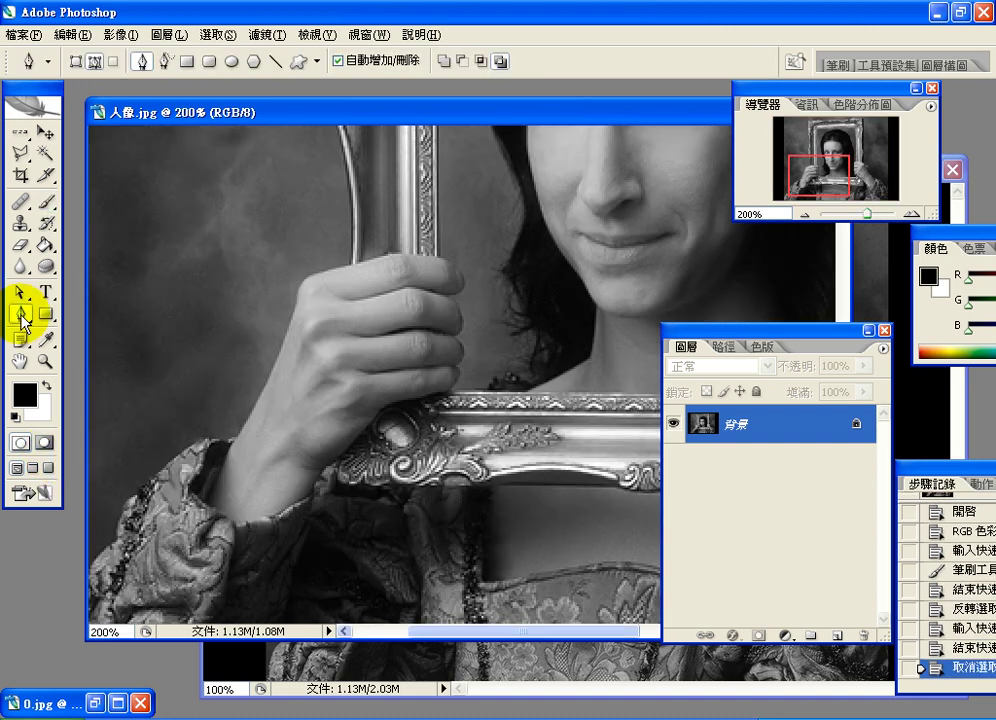
left_click(232, 441)
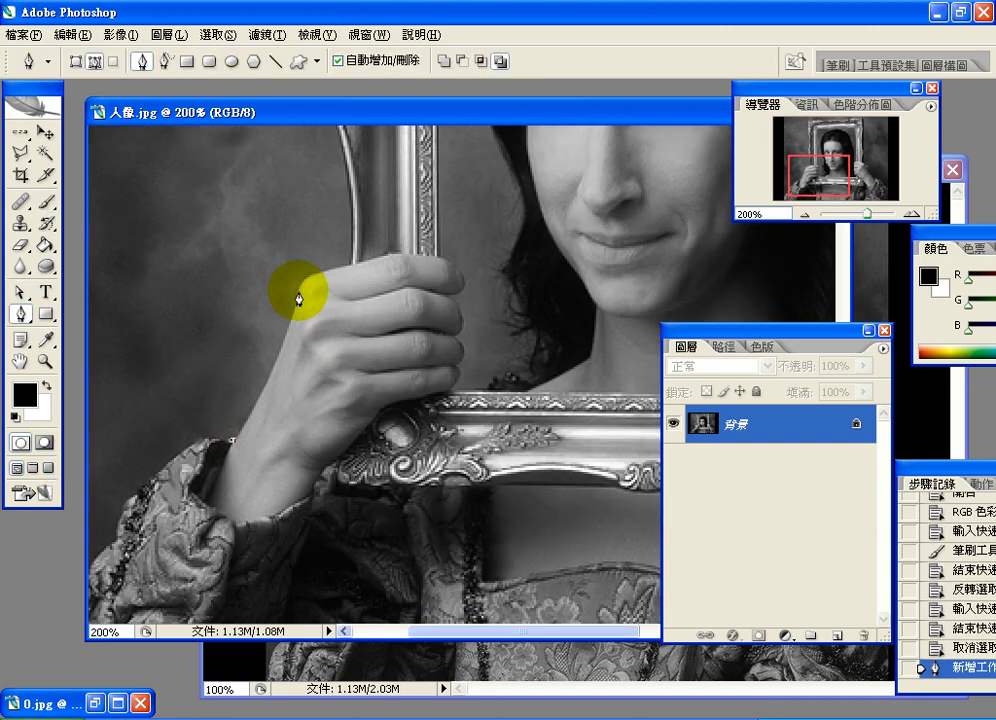
left_click_drag(298, 290, 399, 253)
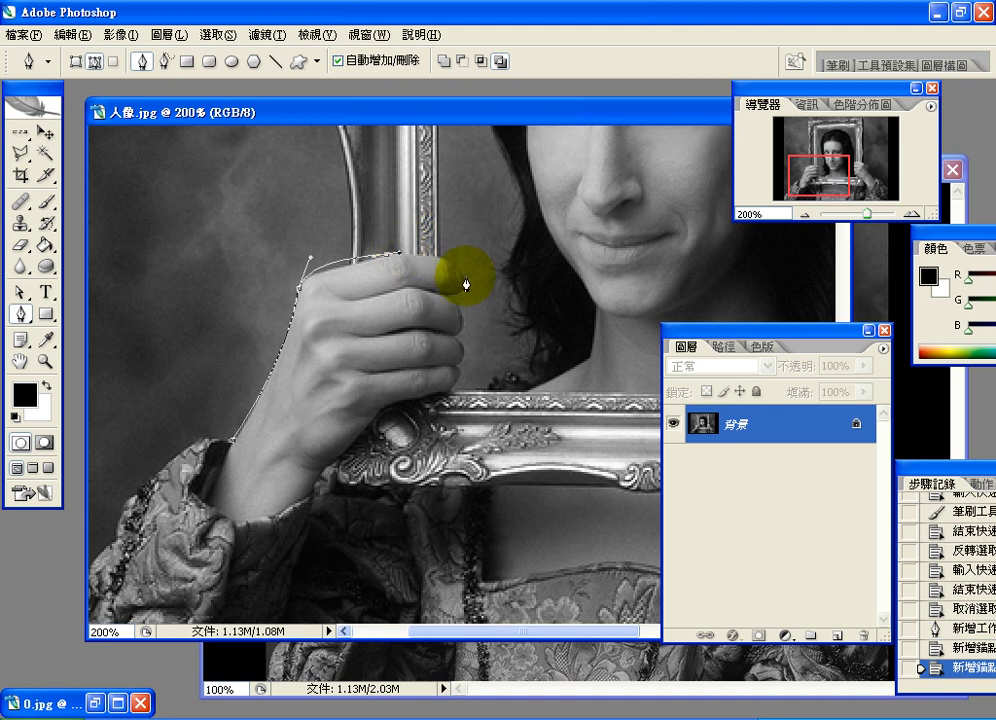
mouse_move(465, 284)
left_mouse_down()
mouse_move(452, 299)
mouse_move(461, 297)
left_mouse_up()
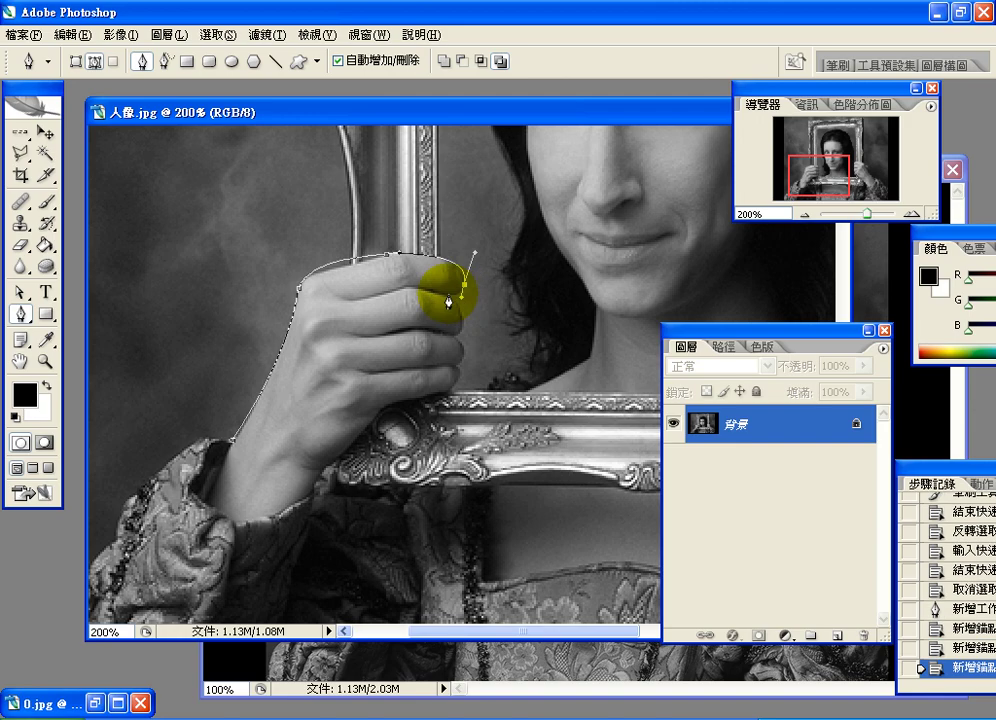
left_click(449, 294)
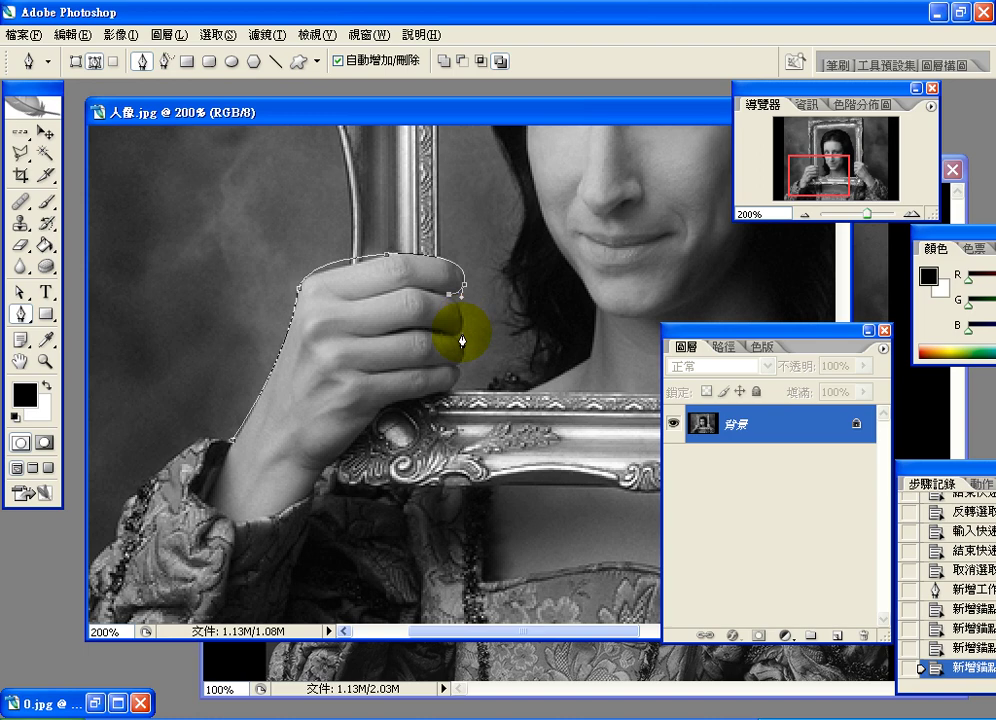
mouse_move(461, 331)
left_mouse_down()
mouse_move(454, 344)
mouse_move(452, 330)
mouse_move(459, 348)
left_mouse_up()
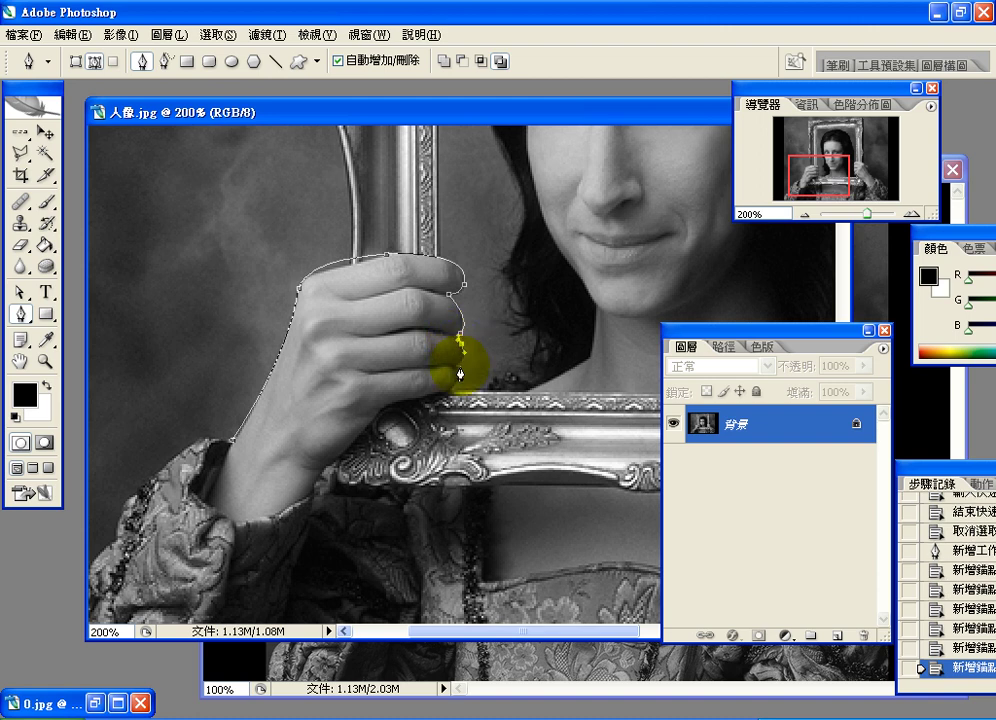
left_click(456, 382)
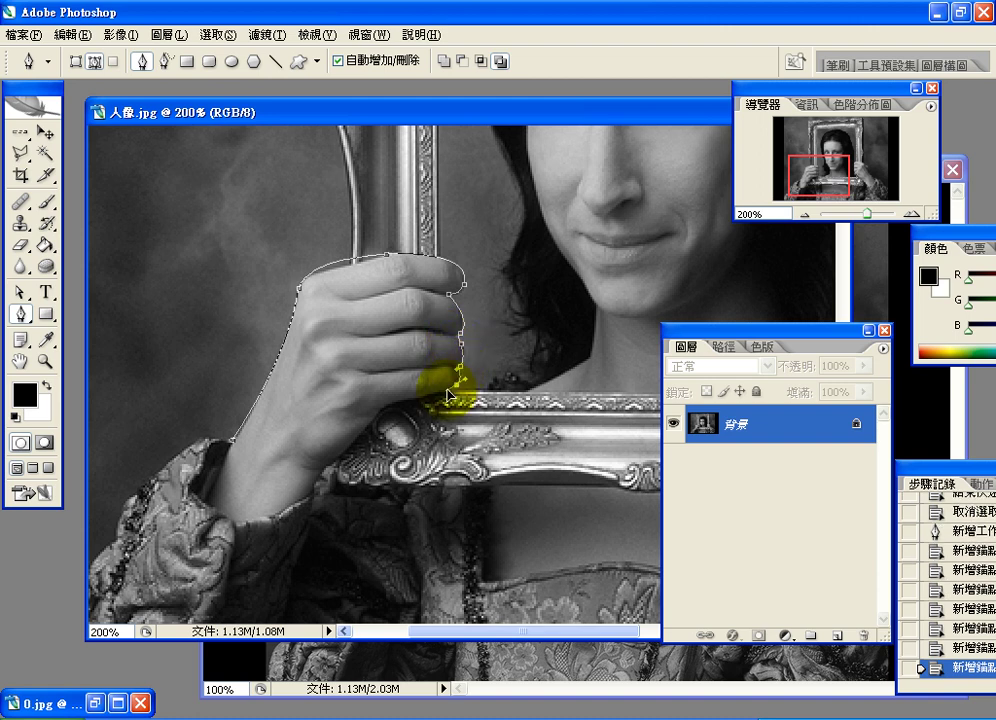
Step: Continue the path along the frame corner and sleeve cuff, close it at the starting anchor, and adjust its points to the hand's outline
left_click(385, 404)
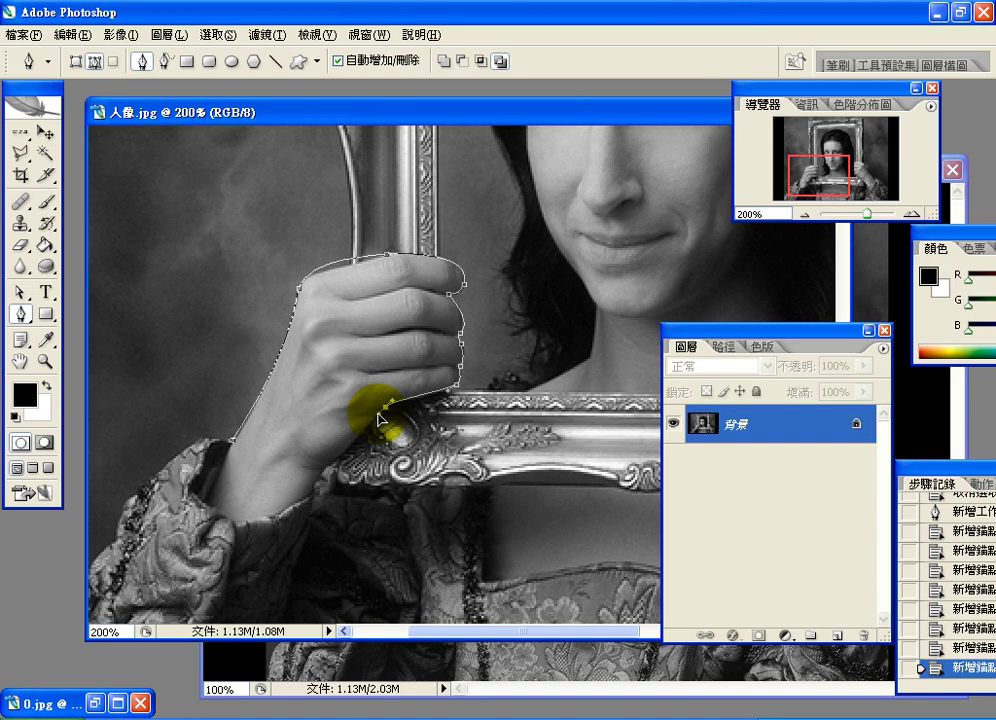
left_click(348, 461)
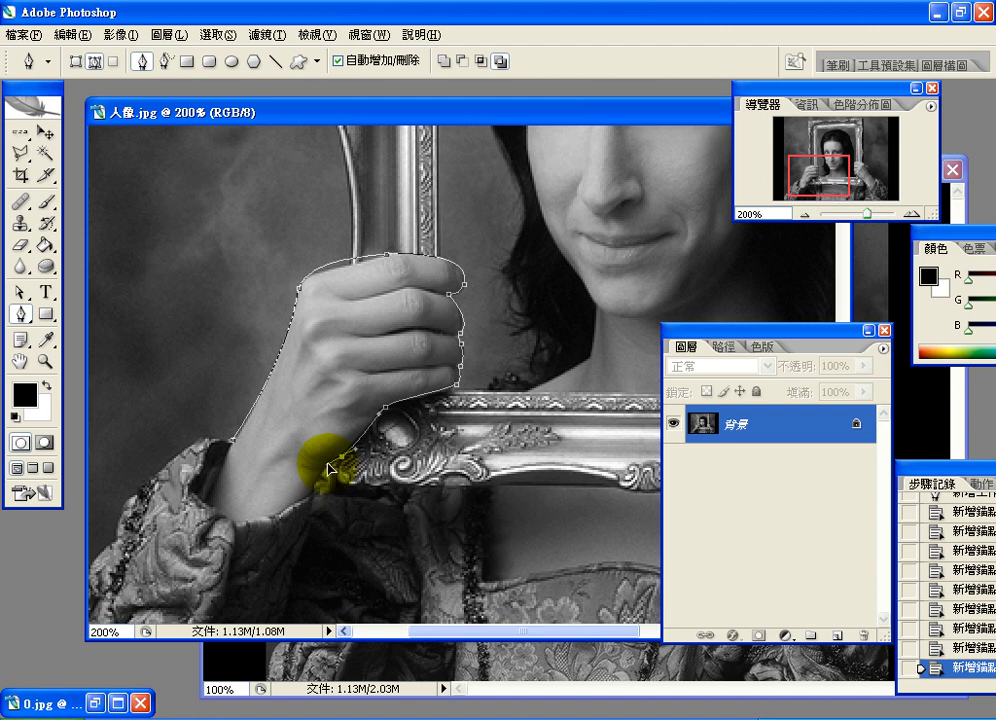
left_click(327, 472)
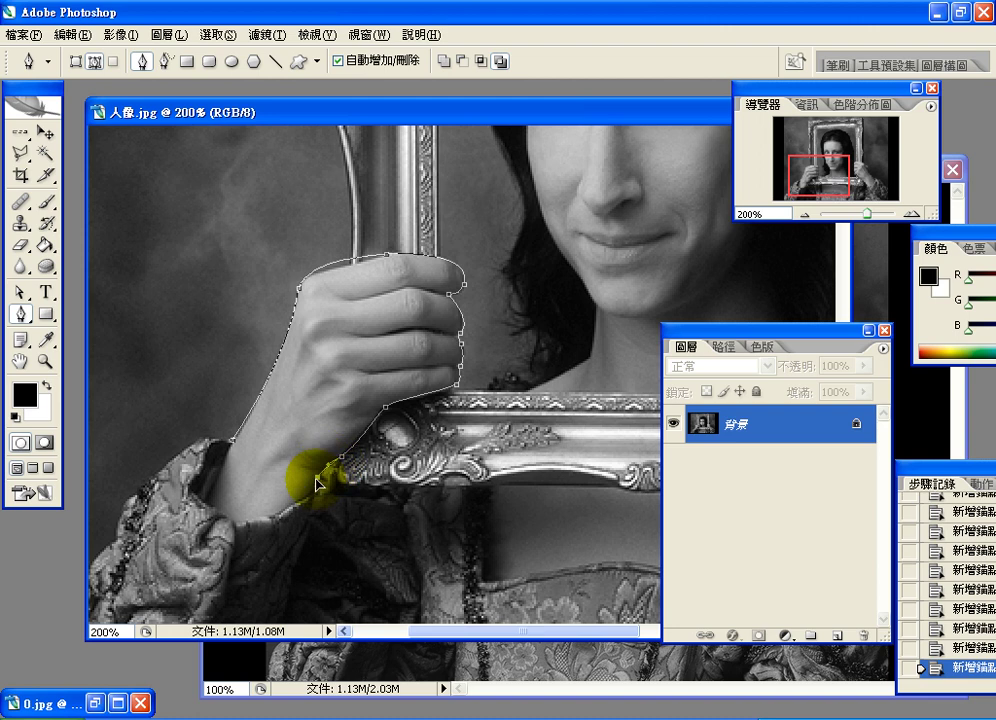
left_click(310, 494)
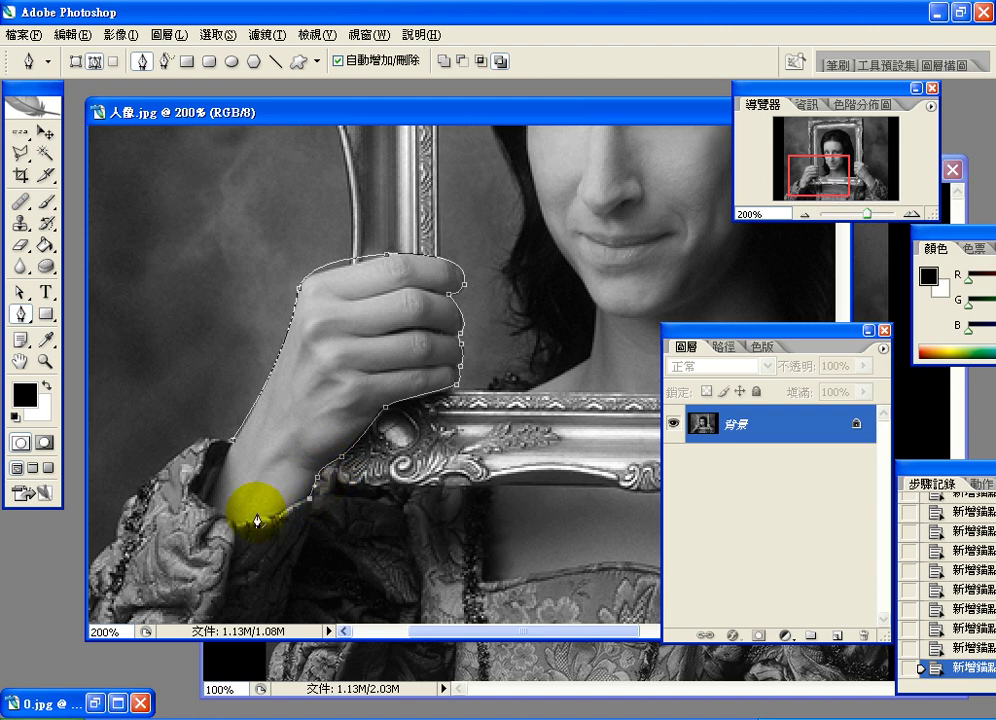
left_click_drag(278, 511, 220, 476)
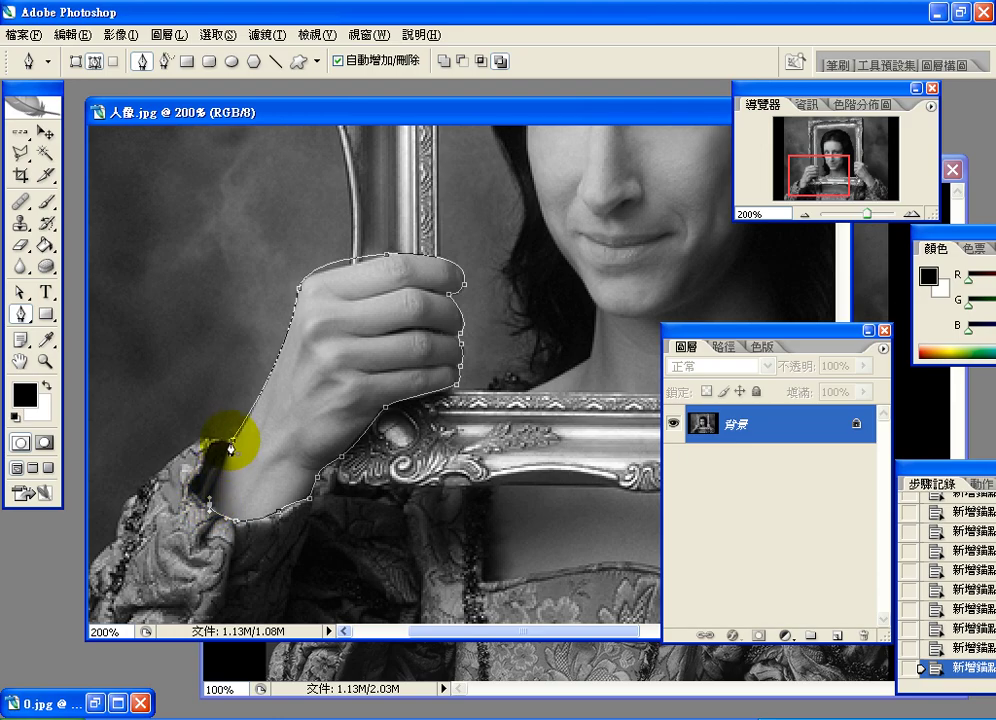
left_click(233, 441)
left_click(234, 446)
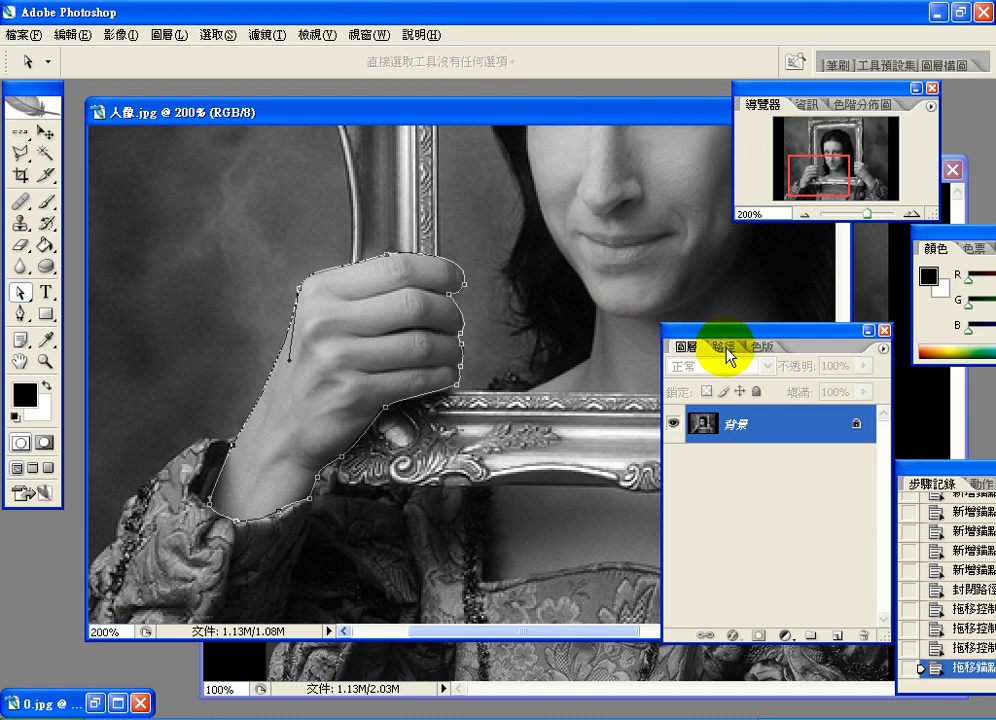
Step: Load the work path as a selection around the hand and return to the layer list
left_click(727, 347)
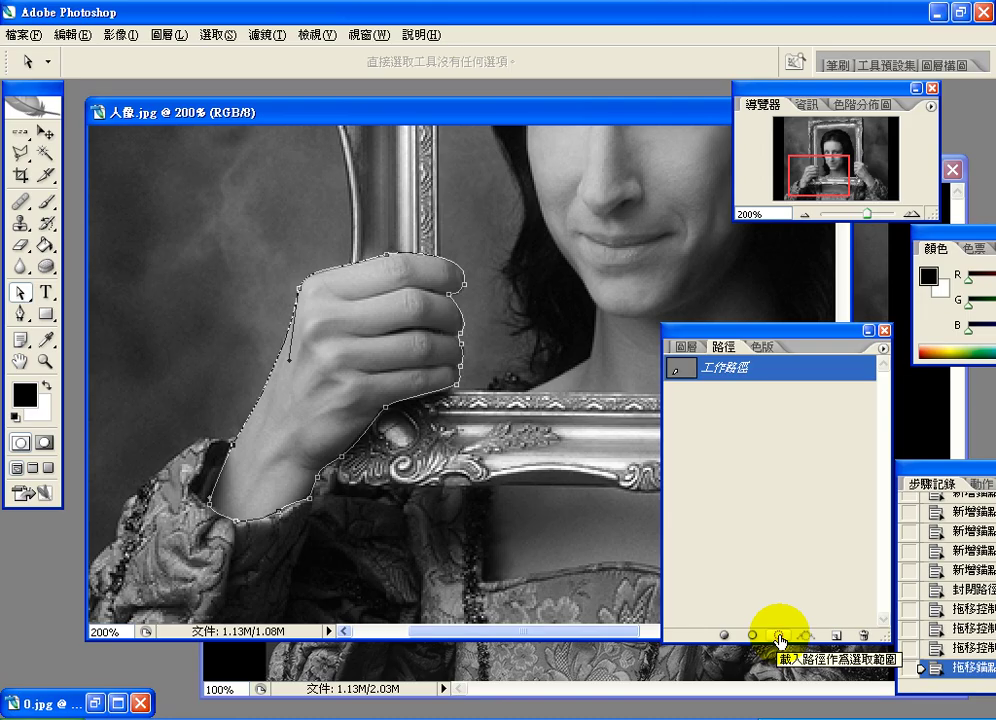
left_click(779, 637)
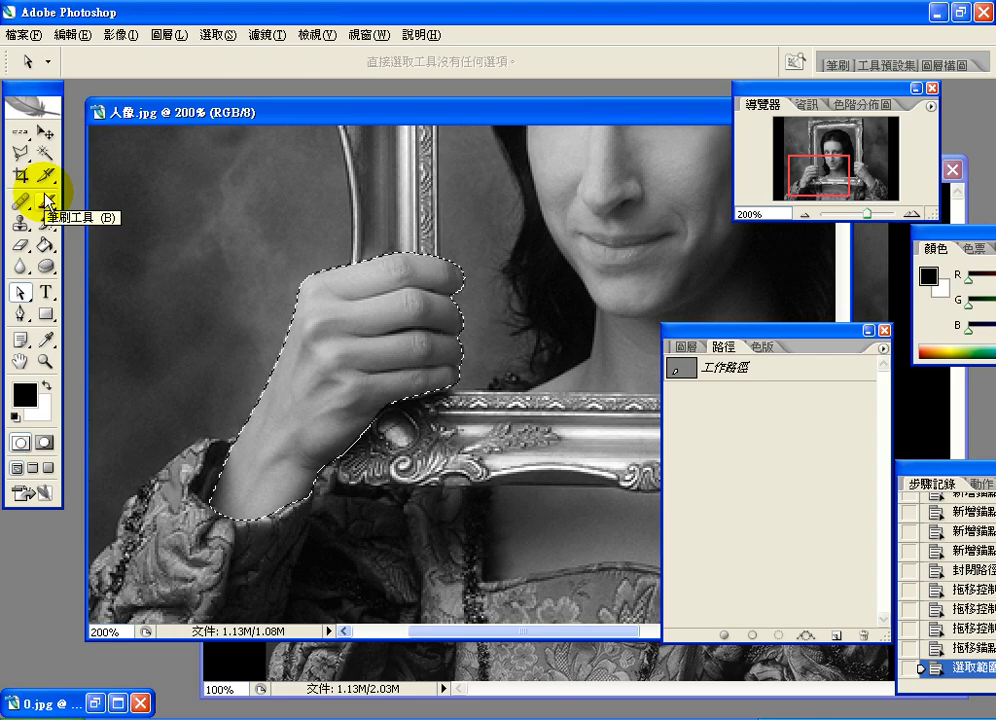
left_click(711, 343)
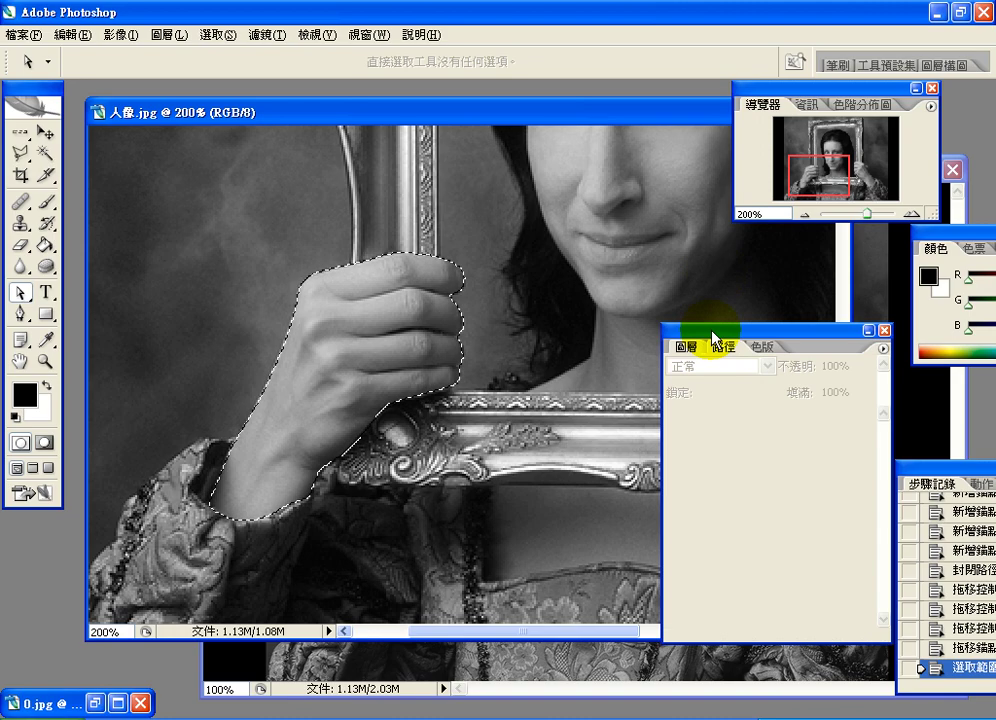
left_click_drag(712, 334, 709, 289)
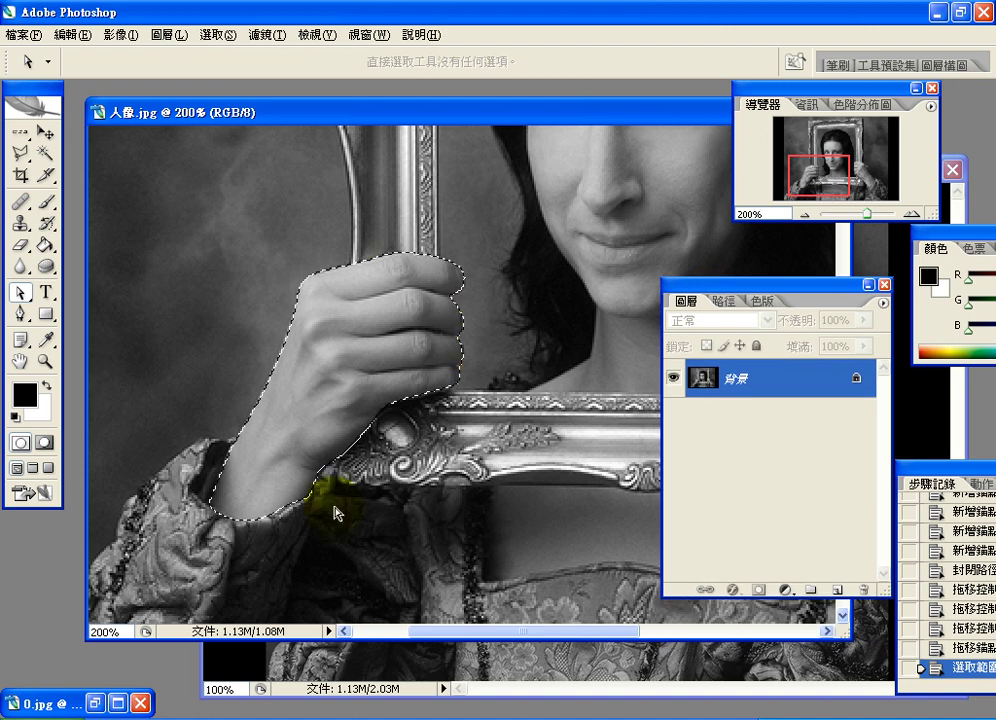
Step: Tint the selected hand with a Hue/Saturation adjustment layer, enabling Colorize with Hue 32 and Saturation 26
left_click(784, 590)
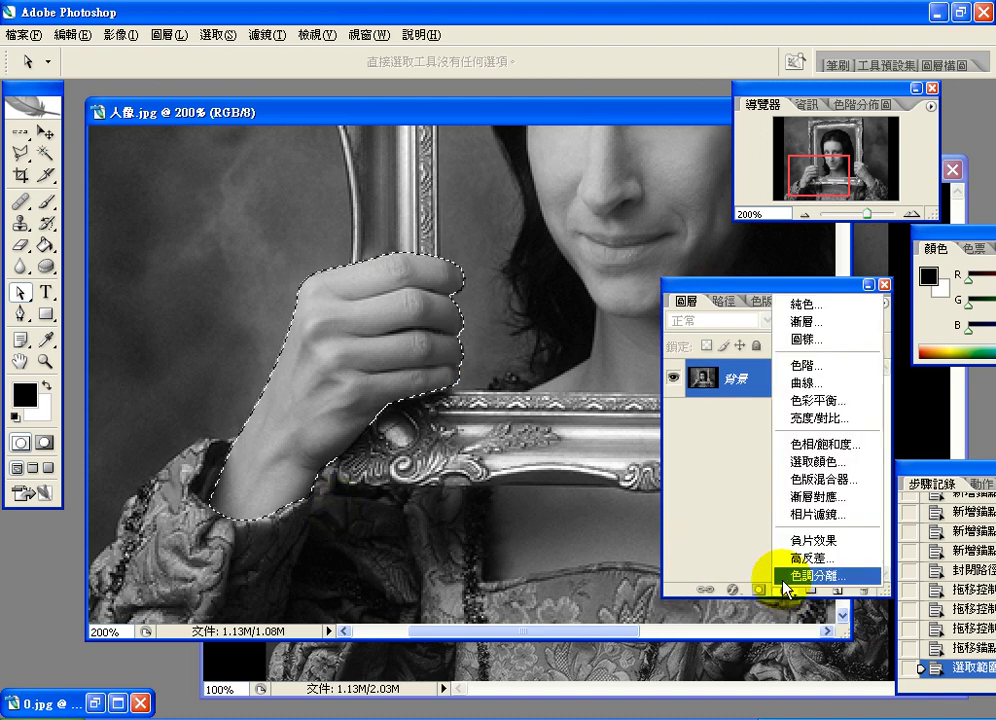
left_click(866, 452)
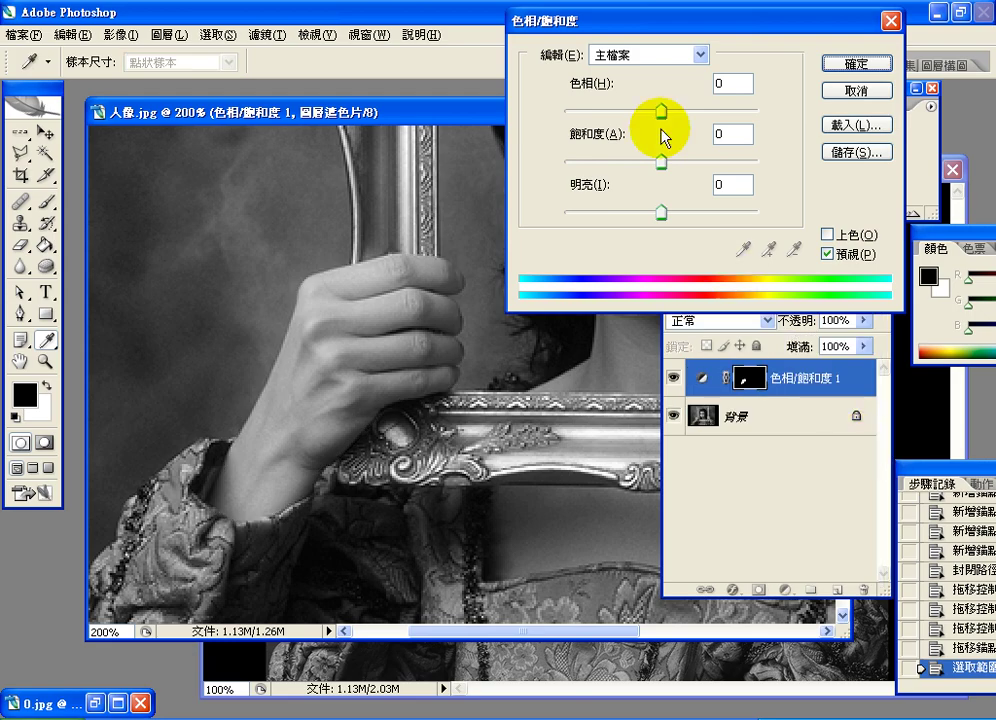
left_click_drag(660, 111, 589, 114)
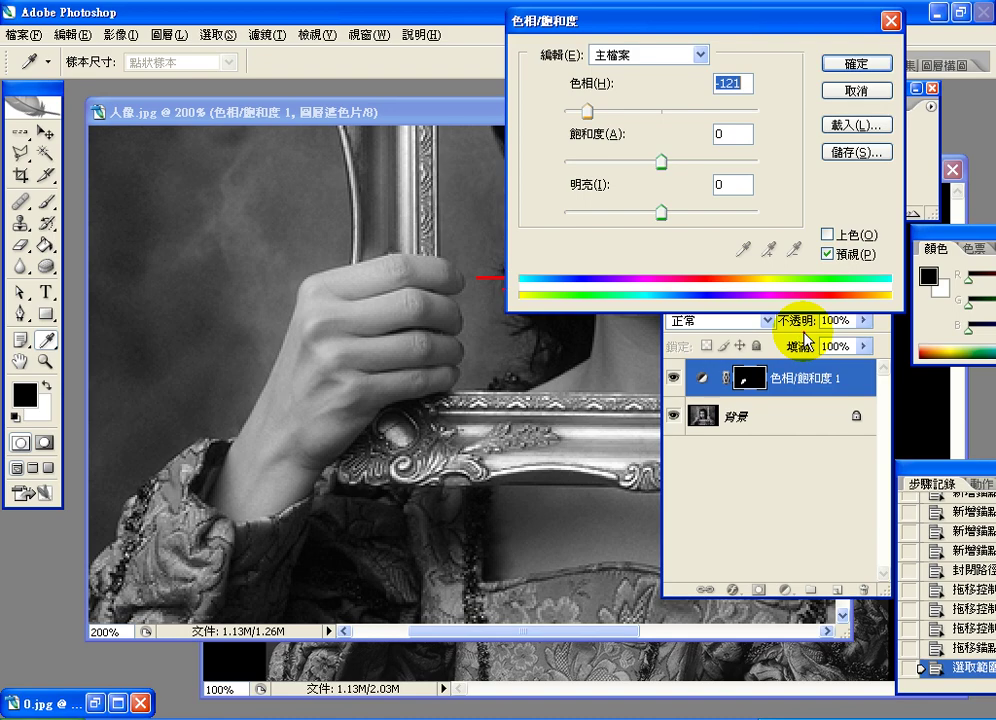
left_click(829, 236)
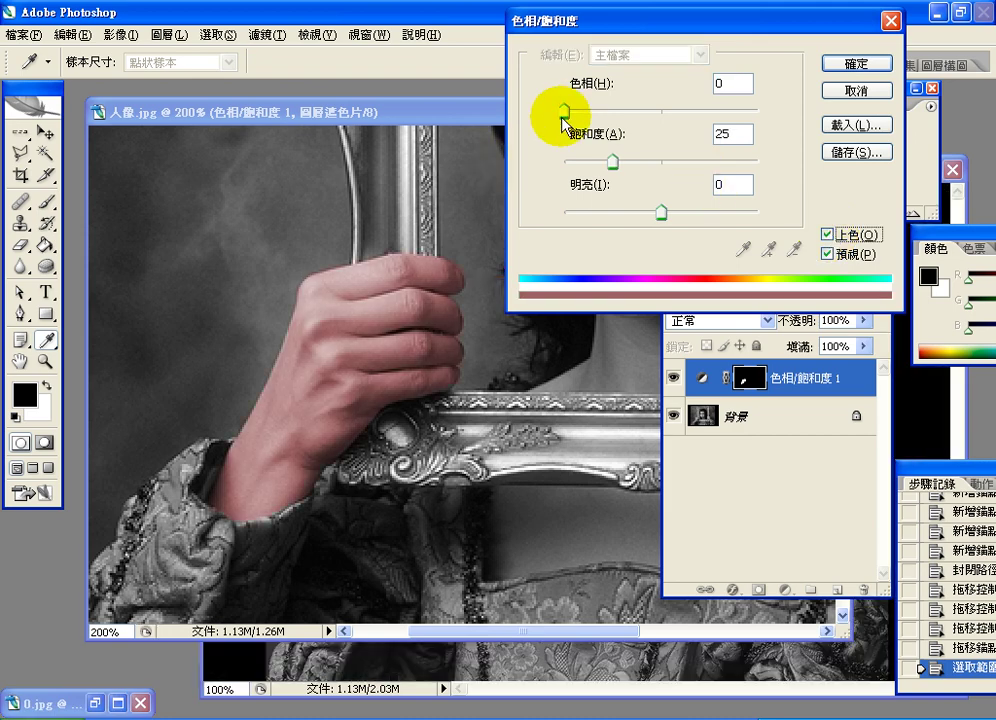
left_click_drag(566, 112, 583, 118)
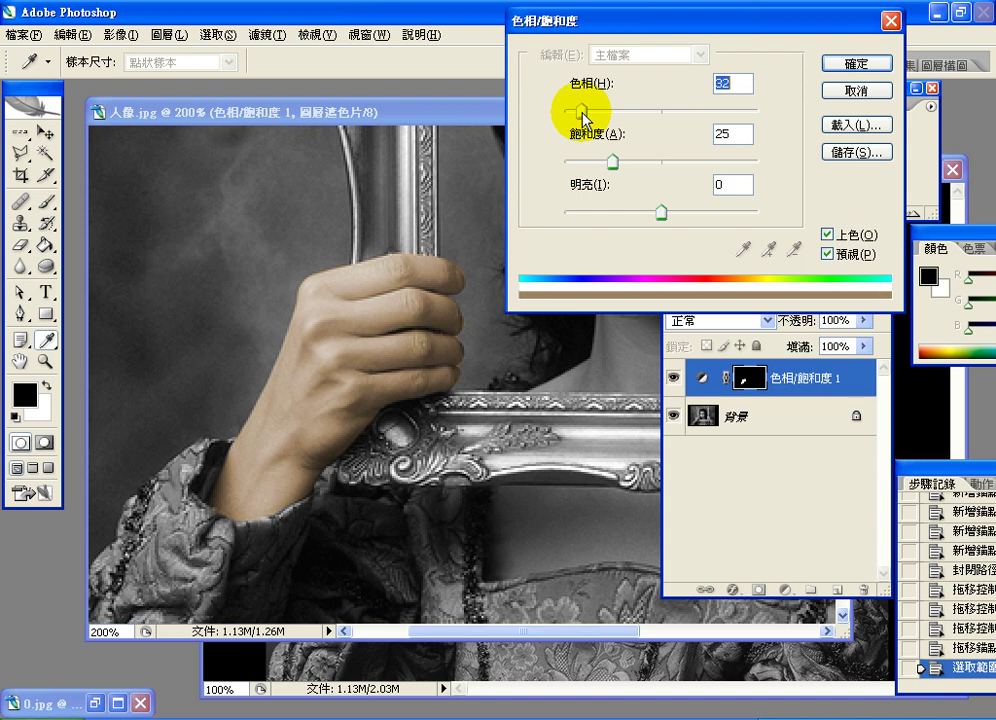
mouse_move(612, 160)
left_mouse_down()
mouse_move(648, 166)
mouse_move(614, 163)
left_mouse_up()
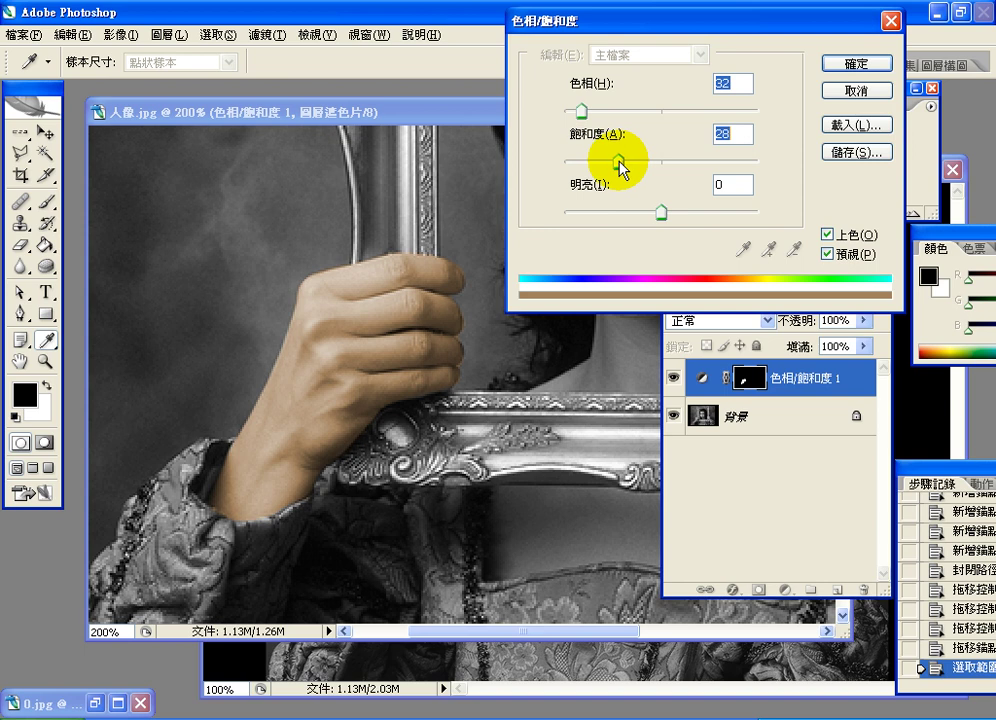
left_click_drag(620, 168, 614, 167)
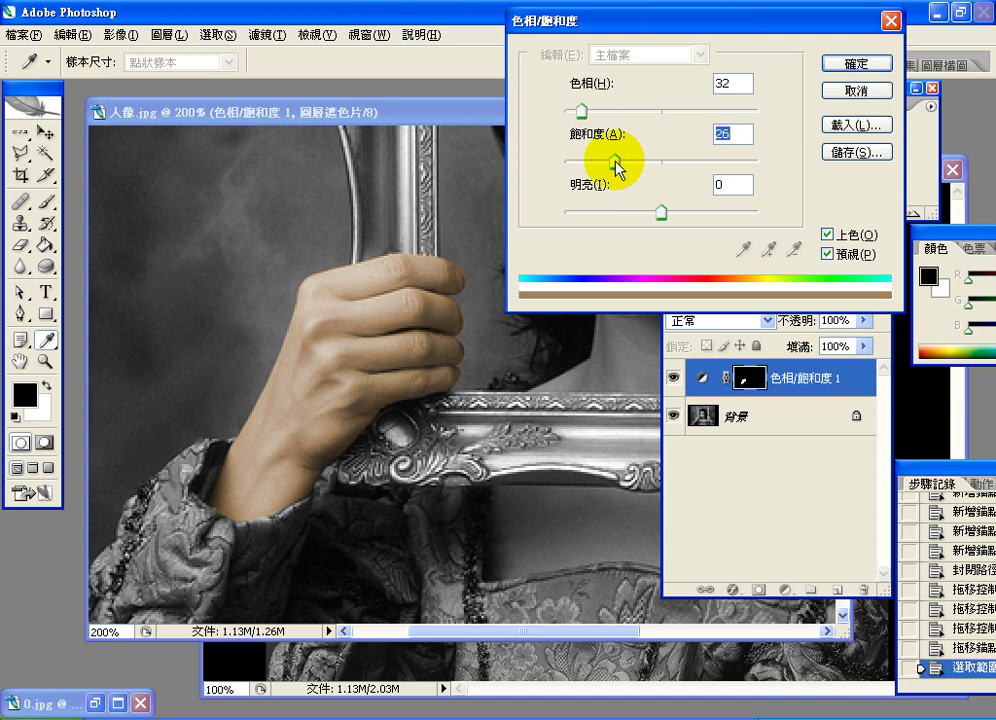
left_click(840, 64)
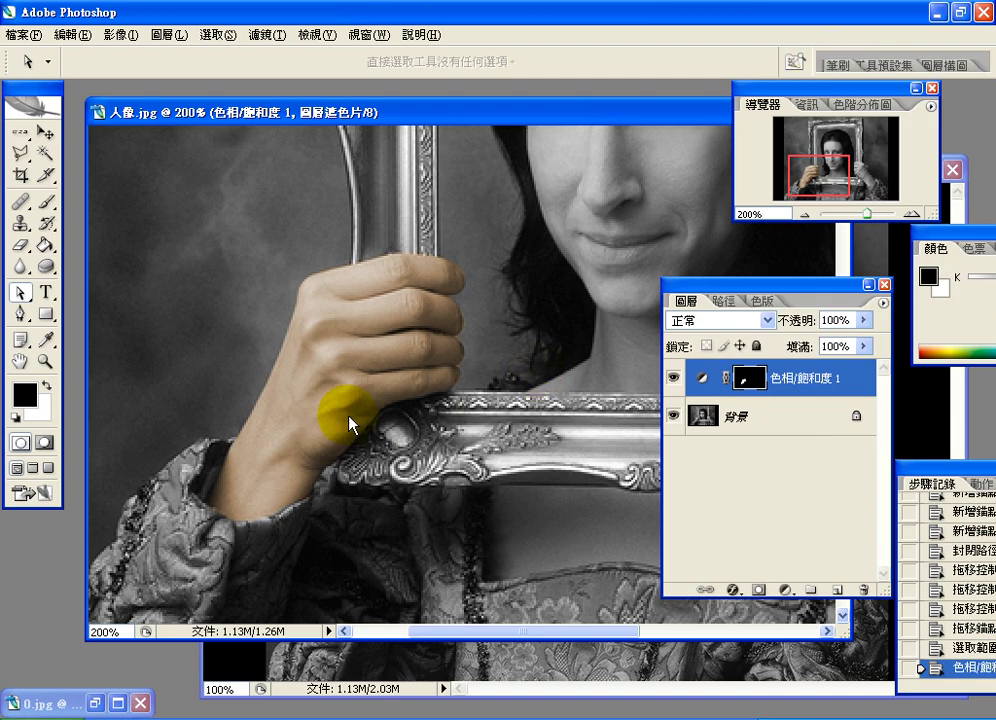
Step: Examine the tinted hand's fingertip edges up close for mask accuracy, and return to the whole portrait at 100%
left_click(45, 362)
left_click_drag(416, 271, 529, 406)
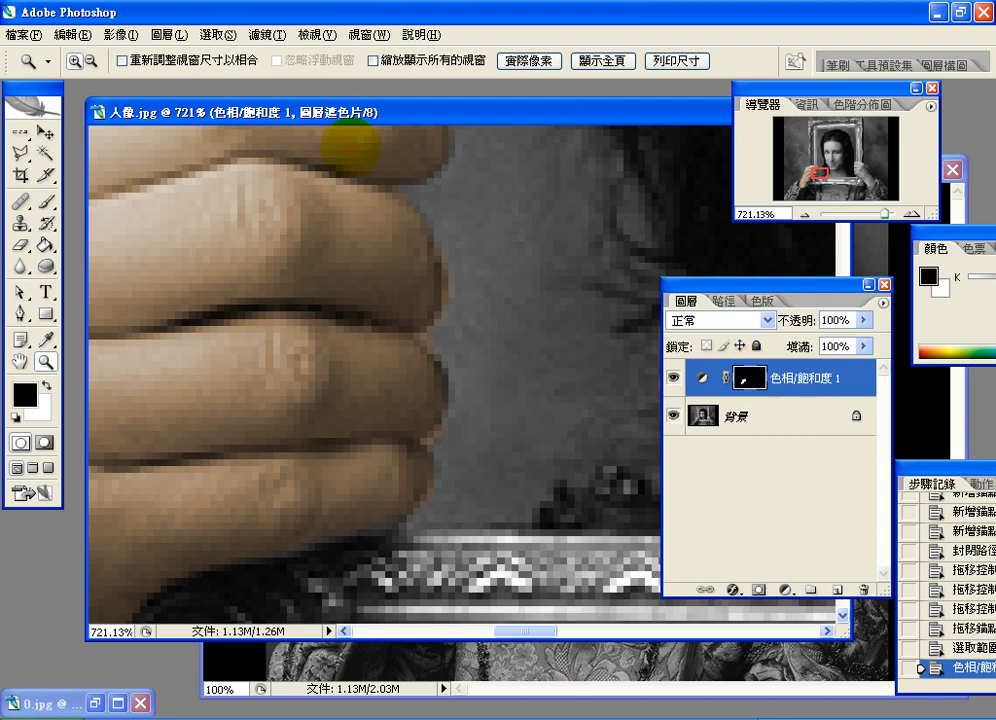
mouse_move(338, 138)
left_mouse_down()
mouse_move(295, 116)
mouse_move(410, 84)
mouse_move(377, 145)
left_mouse_up()
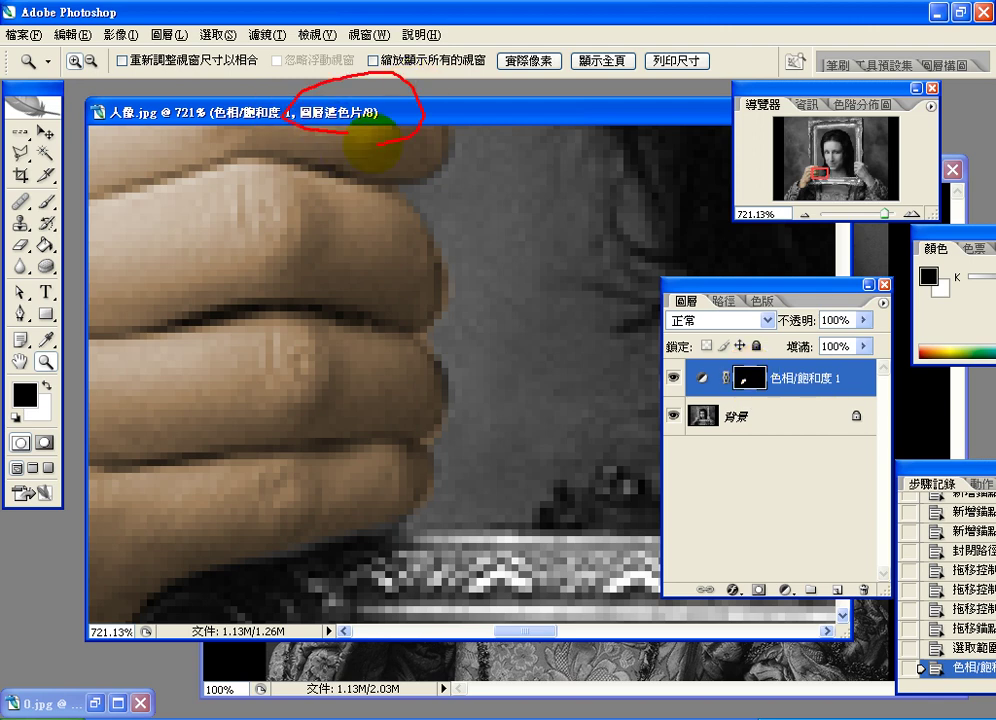
mouse_move(45, 213)
left_mouse_down()
mouse_move(49, 188)
mouse_move(33, 221)
left_mouse_up()
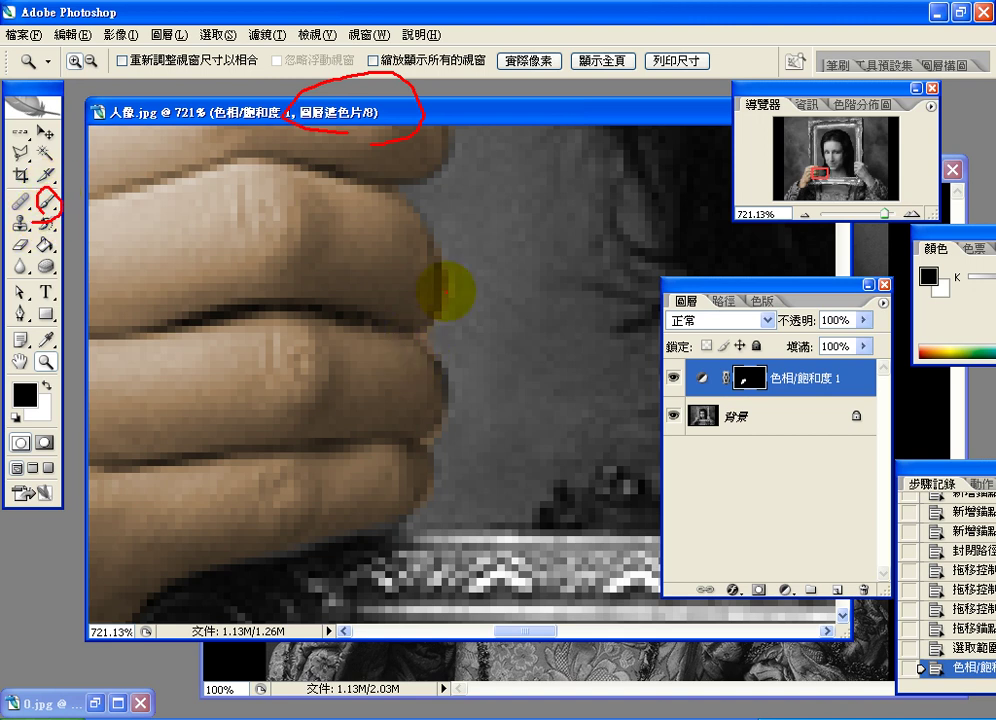
key("Escape")
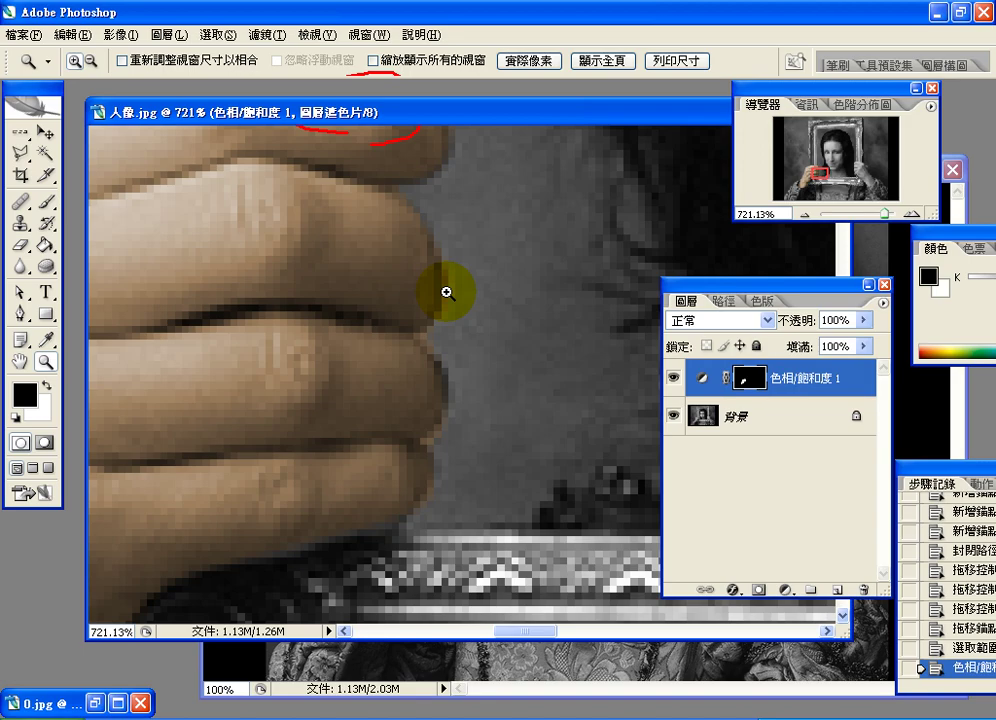
left_click(447, 292, "alt")
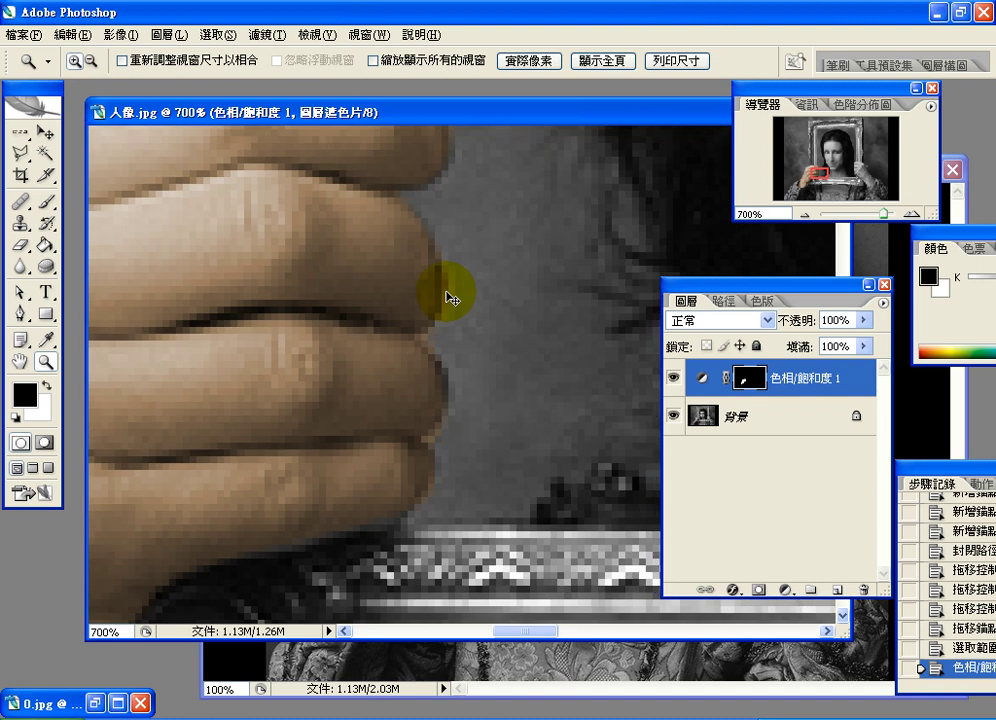
left_click(448, 294, "alt")
left_click(447, 294, "alt")
left_click(447, 294, "alt")
left_click(447, 294, "alt")
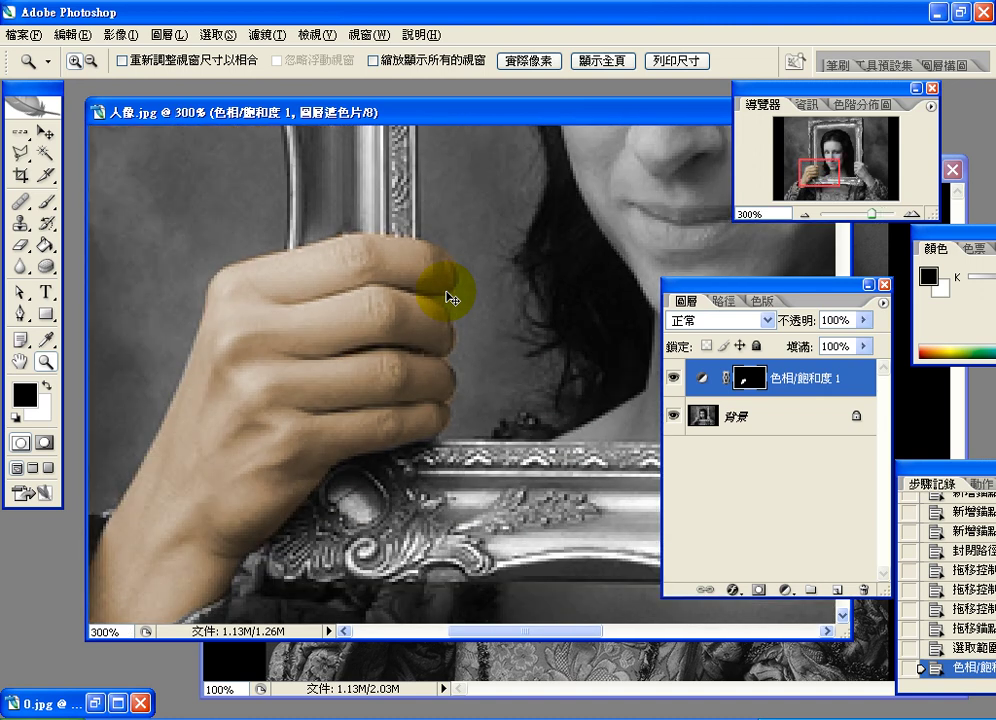
left_click(447, 294, "alt")
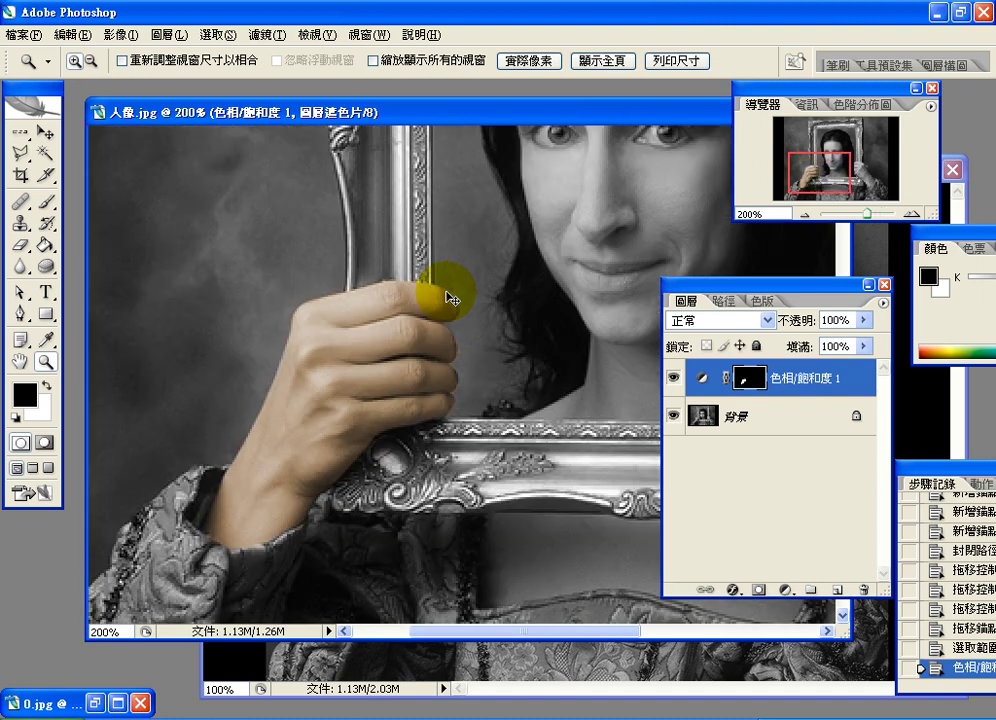
left_click(447, 294, "alt")
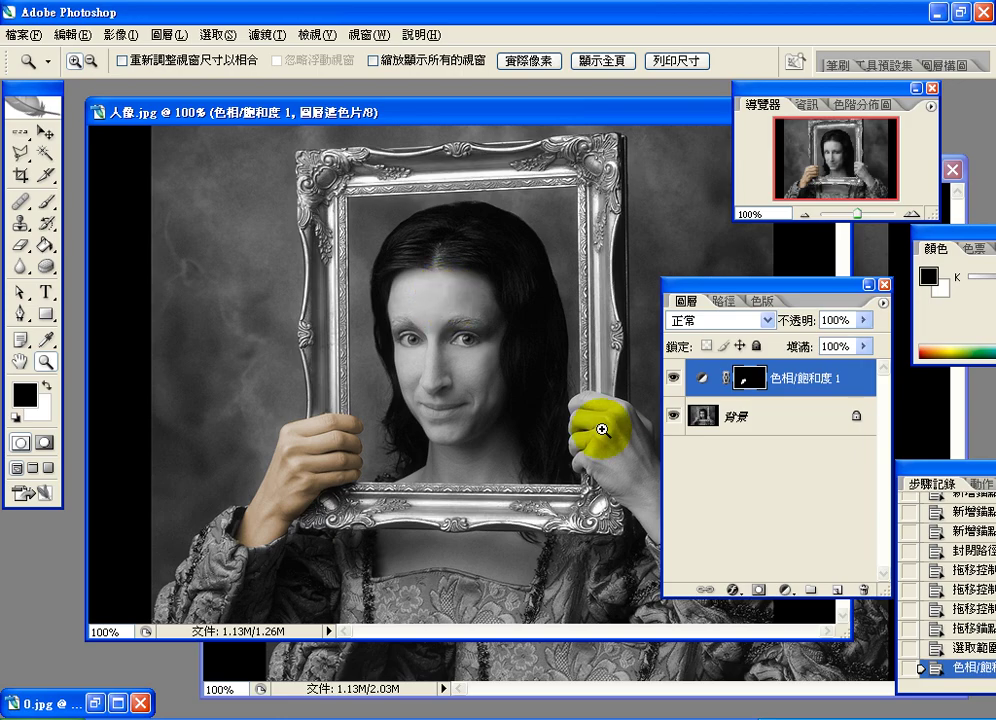